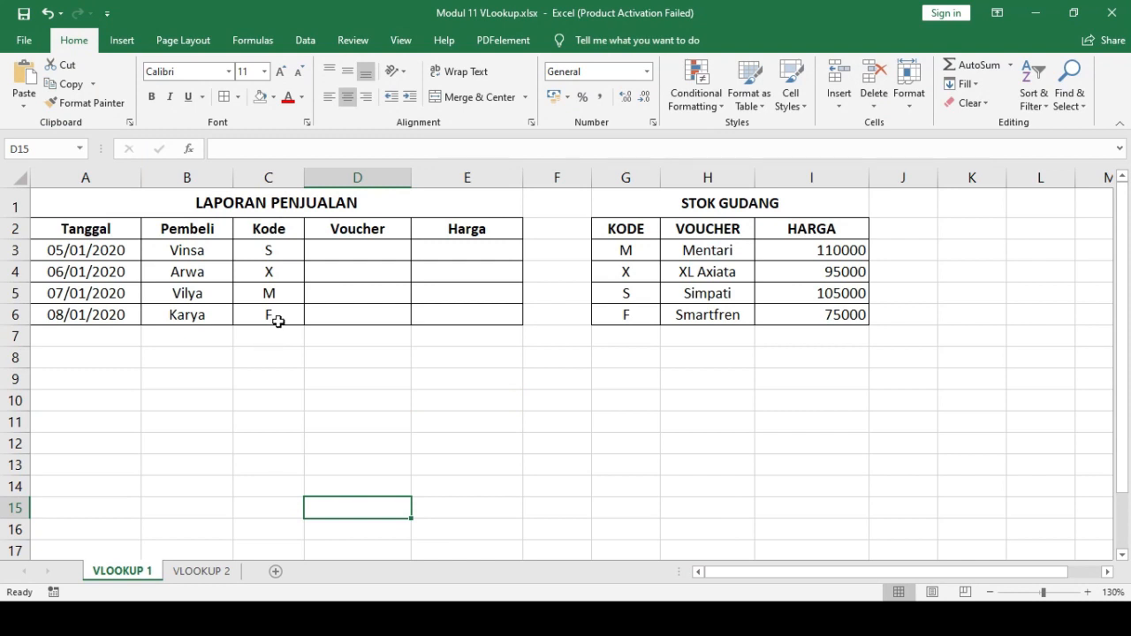
- Examine the LAPORAN PENJUALAN table, its first row's date, buyer and code, and the empty Voucher and Harga columns
{"action": "left_click_drag", "start_coordinate": [88, 201], "coordinate": [412, 351]}
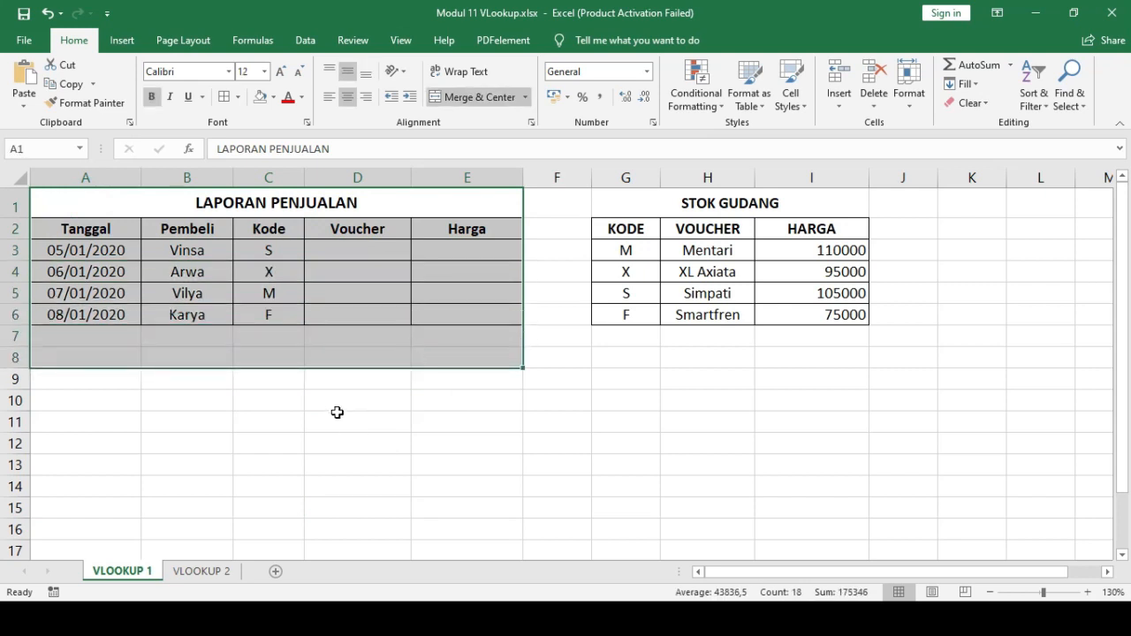
{"action": "left_click", "coordinate": [335, 419]}
{"action": "scroll", "coordinate": [335, 419], "scroll_direction": "up", "scroll_amount": 2}
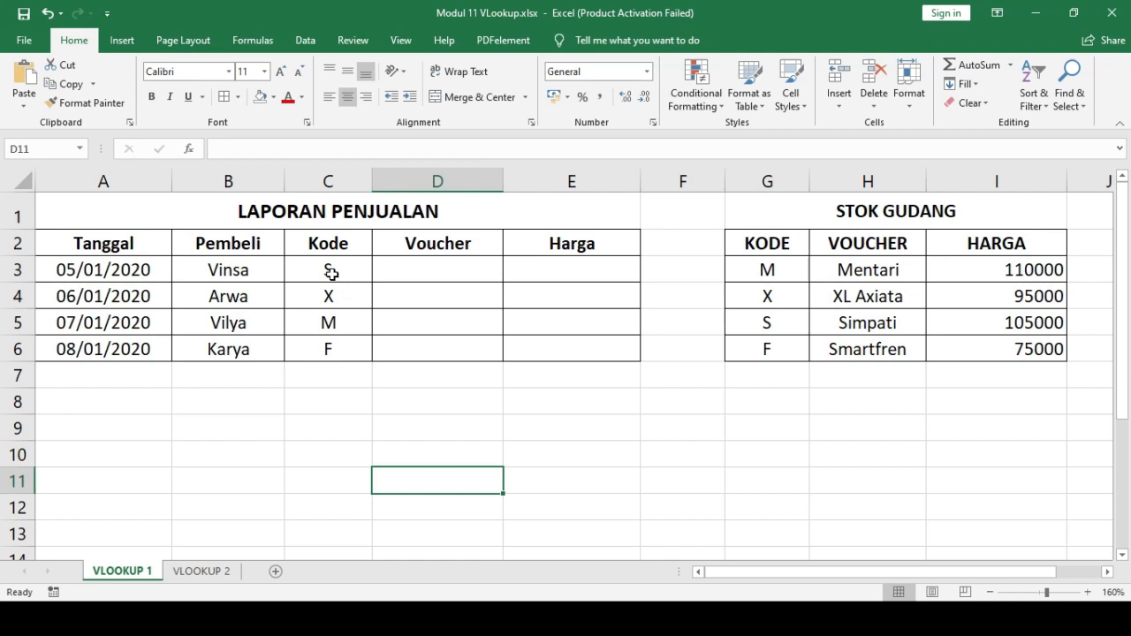
{"action": "left_click", "coordinate": [108, 272]}
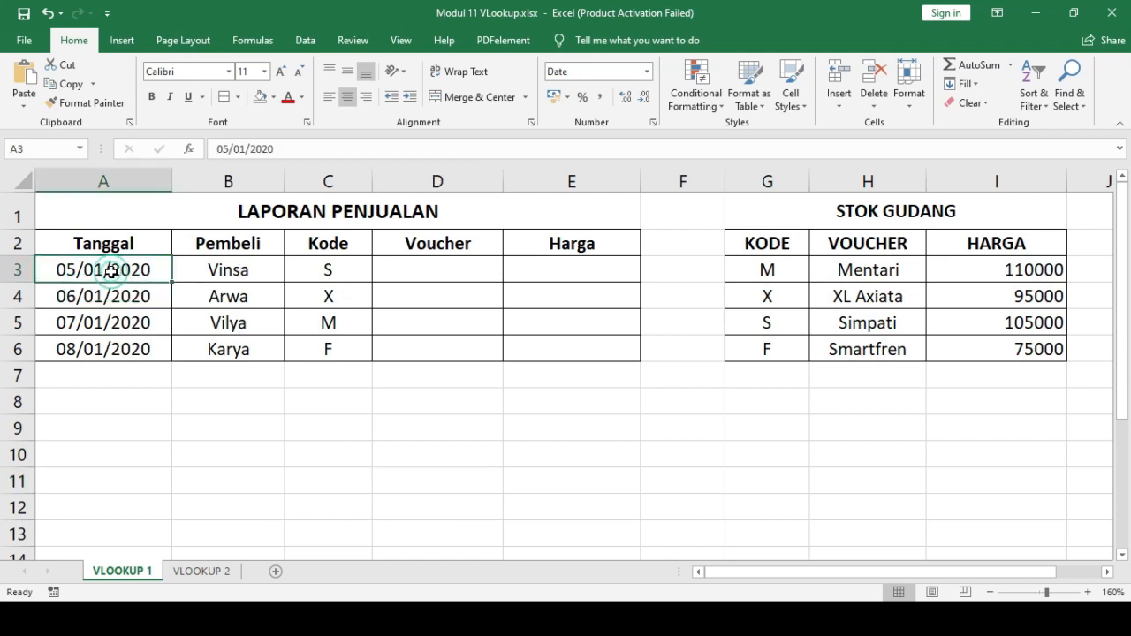
{"action": "left_click", "coordinate": [217, 273]}
{"action": "left_click", "coordinate": [319, 274]}
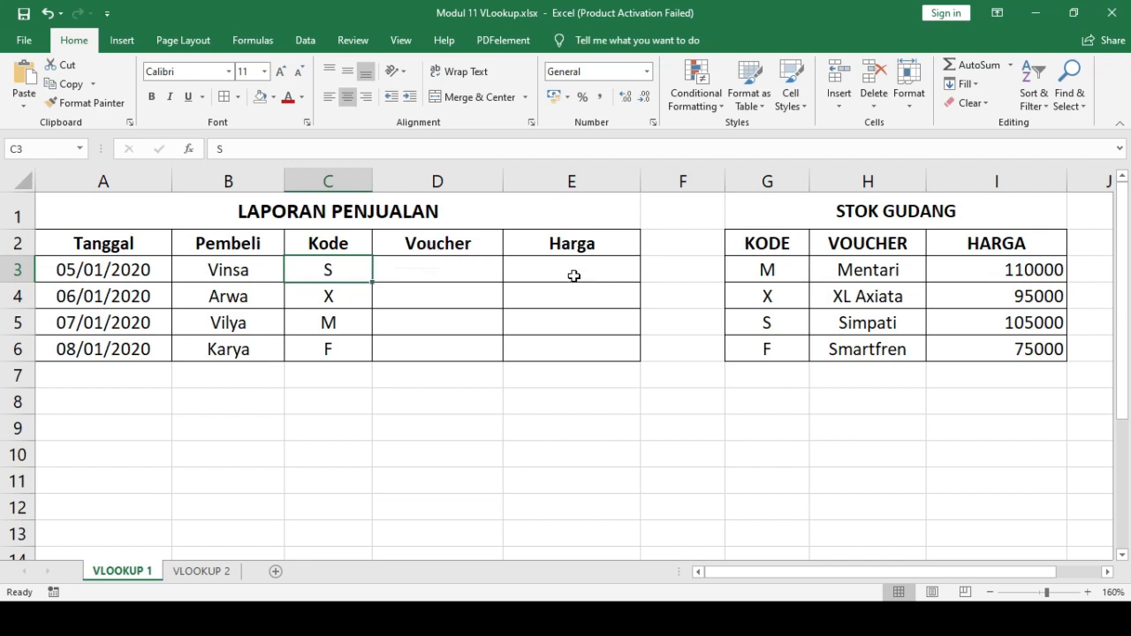
{"action": "left_click", "coordinate": [485, 266]}
{"action": "left_click", "coordinate": [545, 261]}
{"action": "left_click", "coordinate": [470, 271]}
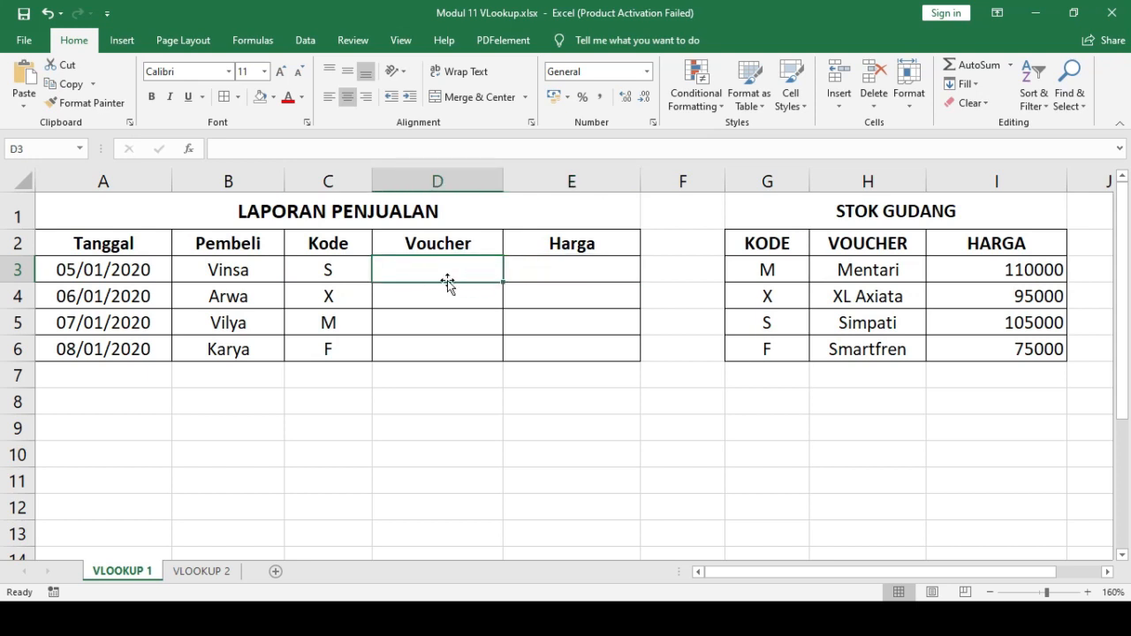
{"action": "left_click_drag", "start_coordinate": [437, 271], "coordinate": [575, 348]}
{"action": "left_click_drag", "start_coordinate": [455, 268], "coordinate": [581, 348]}
{"action": "left_click", "coordinate": [457, 277]}
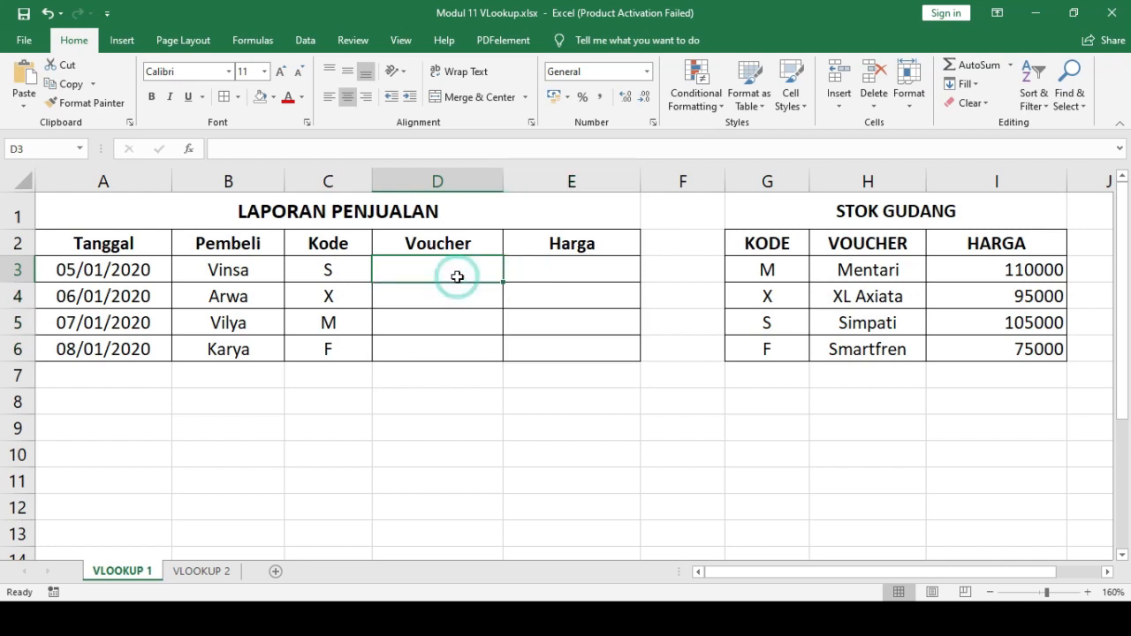
{"action": "left_click_drag", "start_coordinate": [566, 274], "coordinate": [600, 350]}
{"action": "left_click_drag", "start_coordinate": [460, 274], "coordinate": [485, 343]}
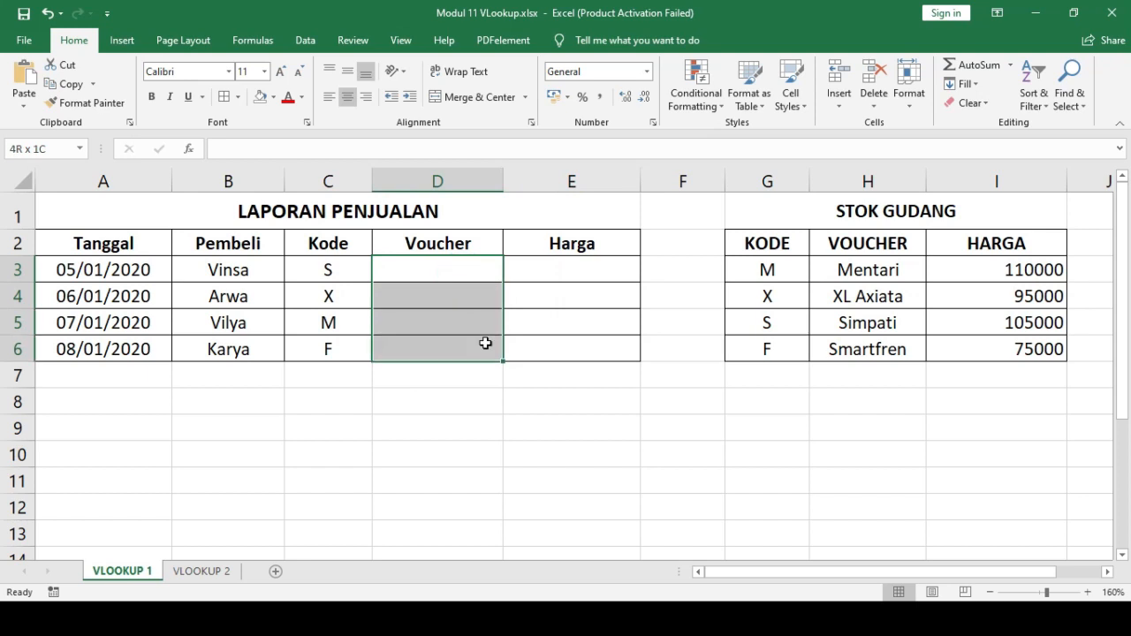
{"action": "left_click", "coordinate": [422, 272]}
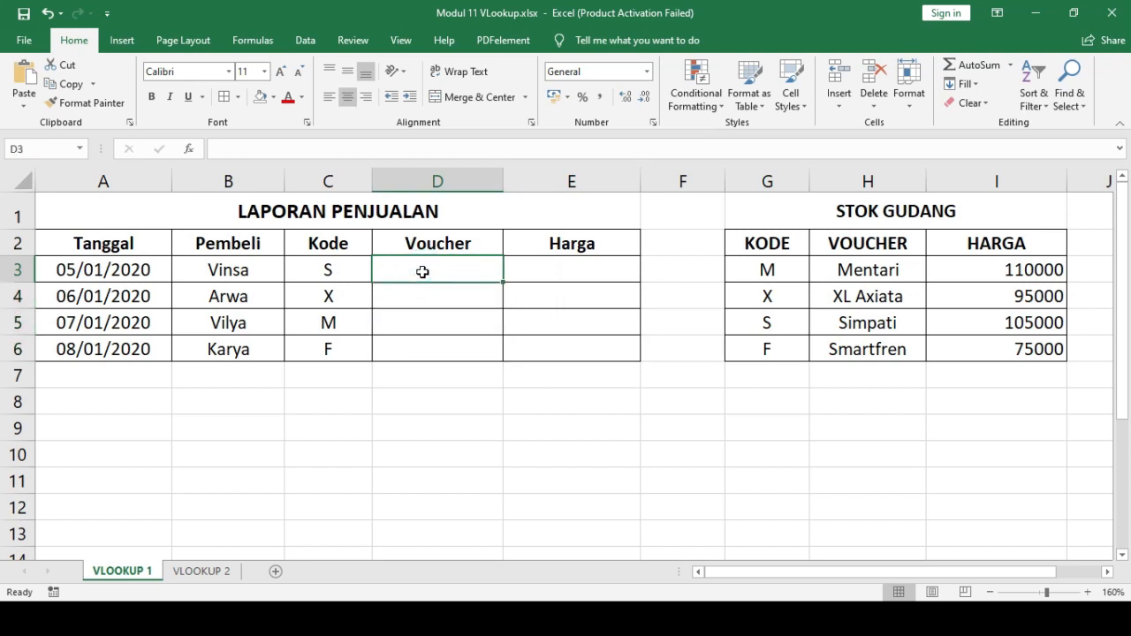
- Examine the STOK GUDANG reference table row by row, relating each code to its voucher and price
{"action": "left_click", "coordinate": [782, 211]}
{"action": "left_click_drag", "start_coordinate": [782, 211], "coordinate": [956, 357]}
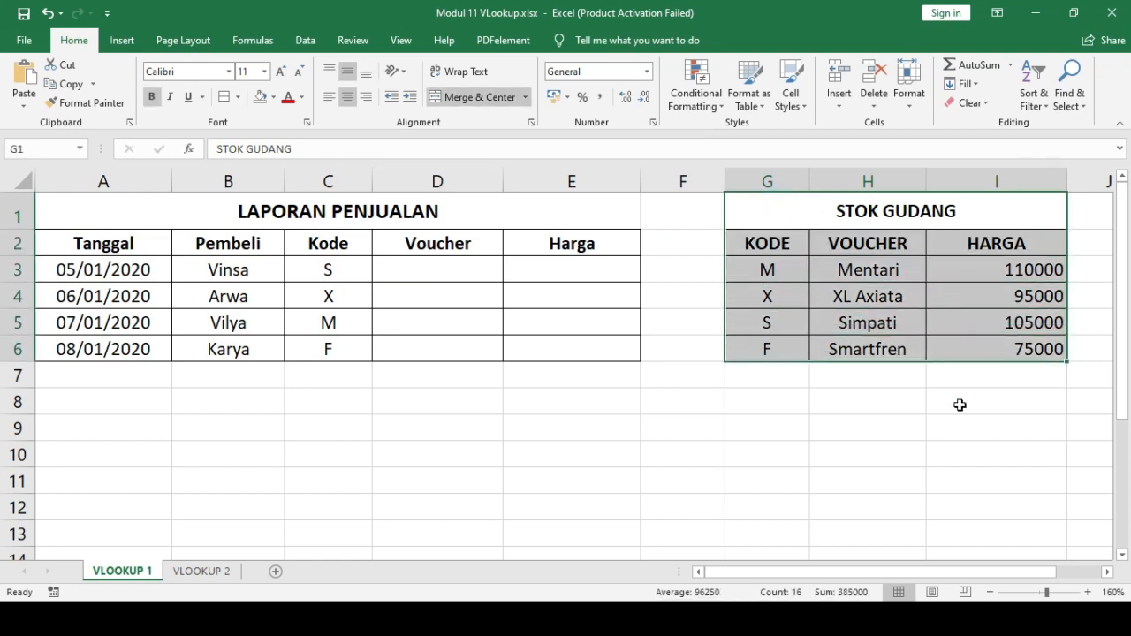
{"action": "left_click", "coordinate": [781, 271]}
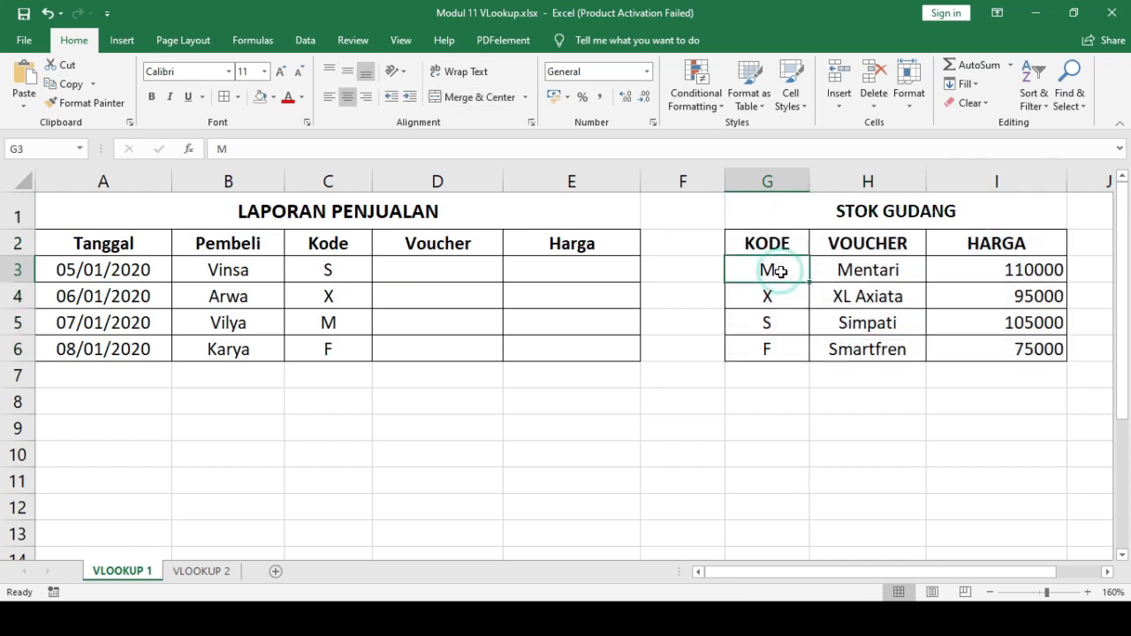
{"action": "left_click", "coordinate": [896, 274]}
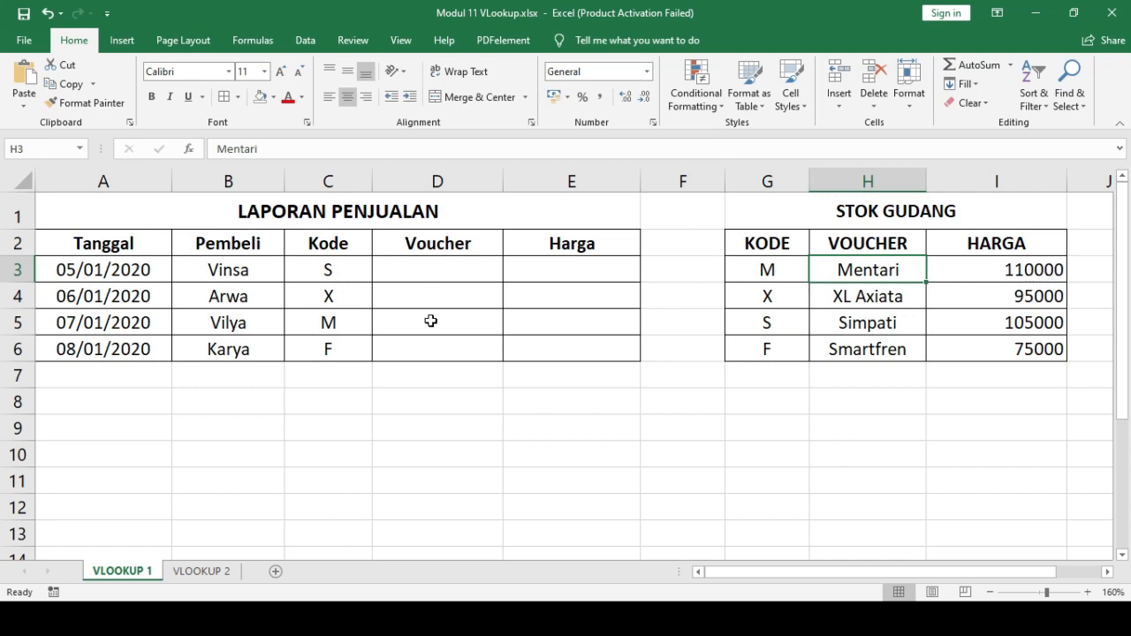
{"action": "left_click", "coordinate": [457, 275]}
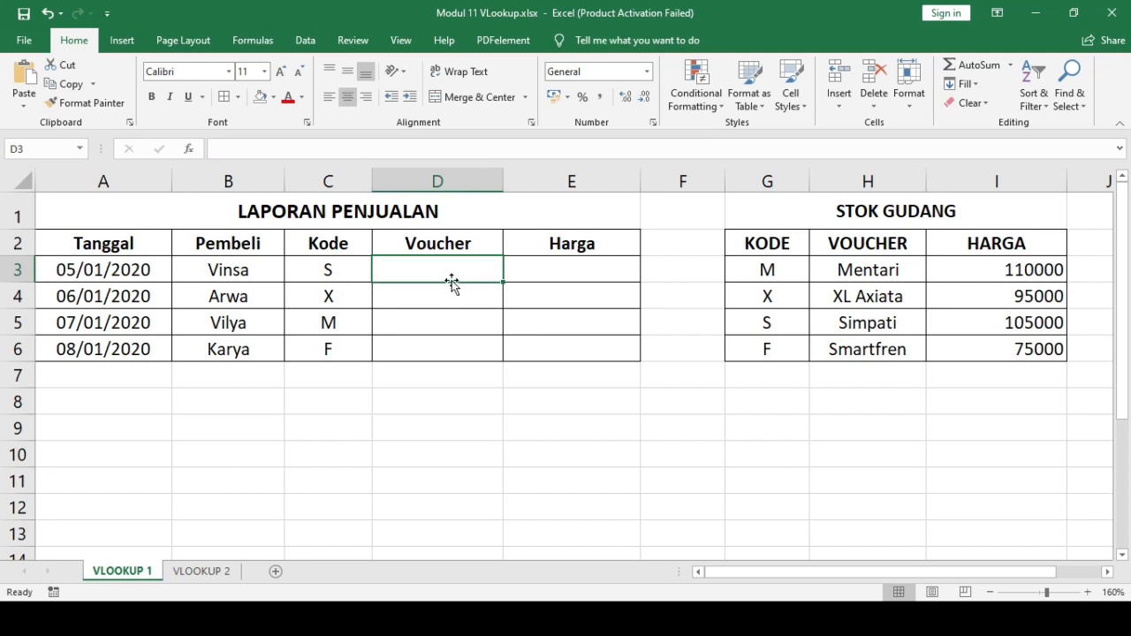
{"action": "left_click_drag", "start_coordinate": [790, 267], "coordinate": [864, 281]}
{"action": "left_click_drag", "start_coordinate": [790, 299], "coordinate": [932, 298]}
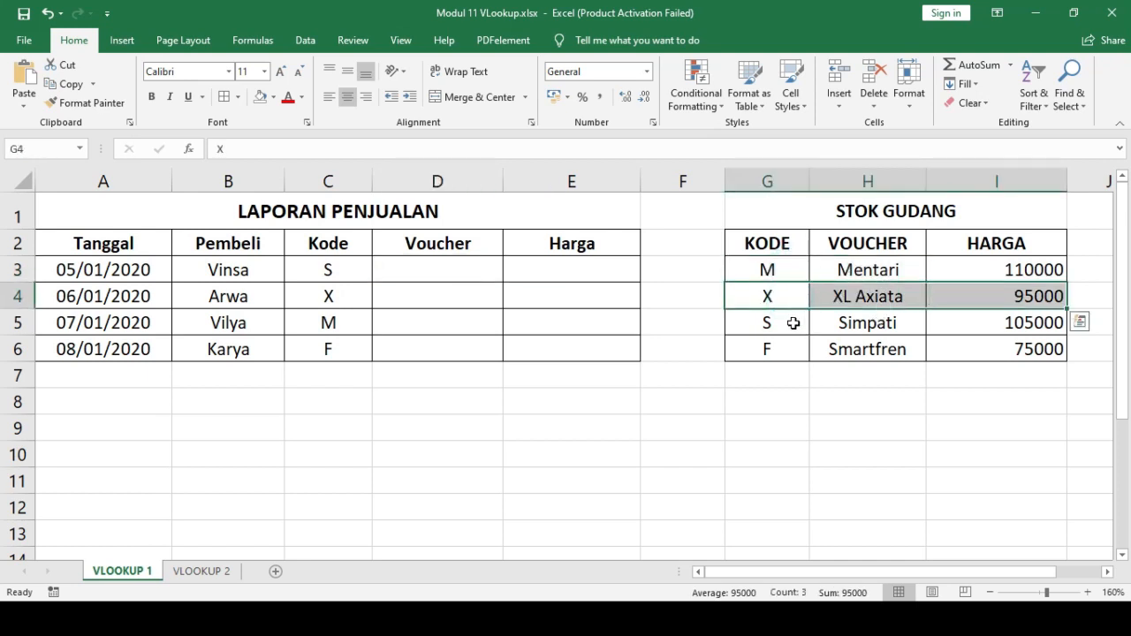
{"action": "left_click_drag", "start_coordinate": [795, 324], "coordinate": [939, 326]}
{"action": "left_click_drag", "start_coordinate": [800, 353], "coordinate": [960, 361]}
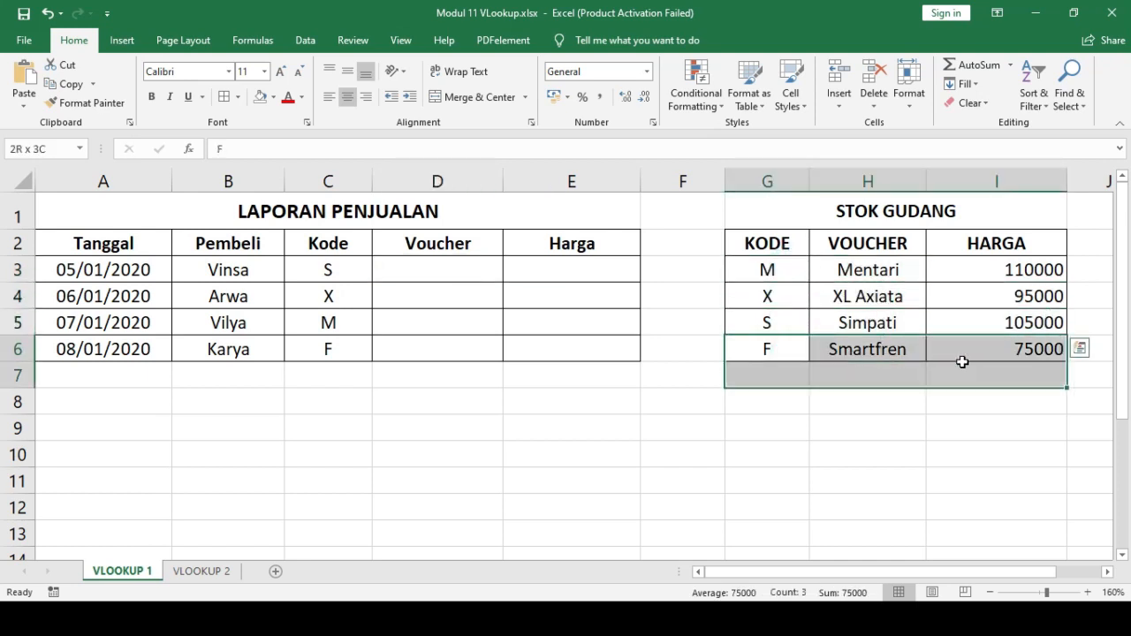
{"action": "left_click", "coordinate": [886, 459]}
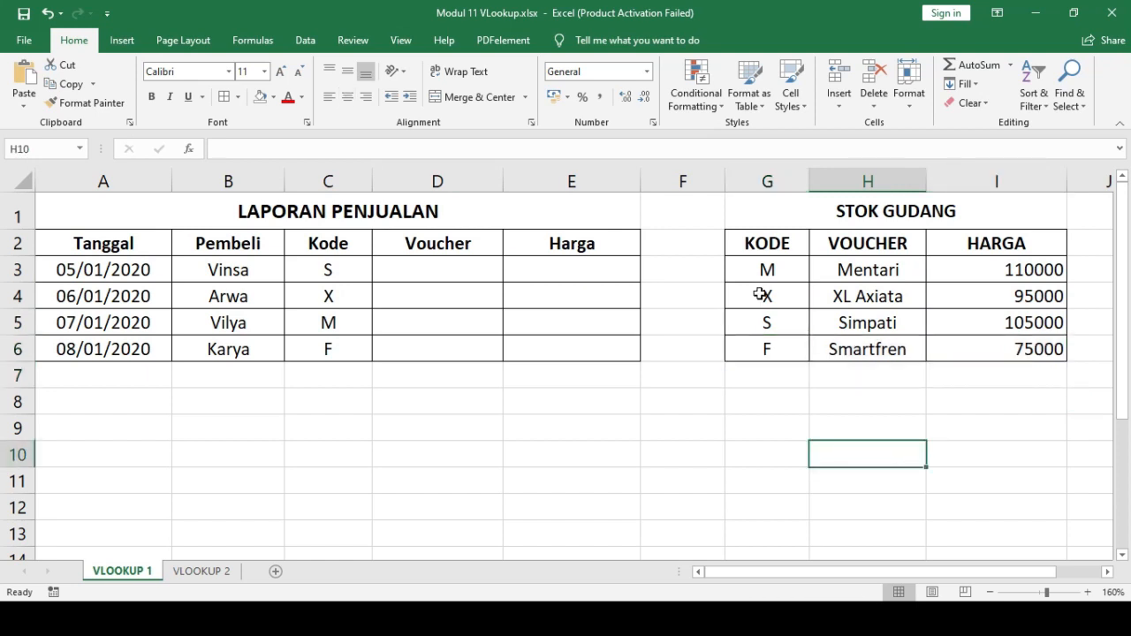
{"action": "left_click_drag", "start_coordinate": [767, 270], "coordinate": [995, 268]}
{"action": "left_click_drag", "start_coordinate": [782, 294], "coordinate": [987, 291]}
{"action": "left_click_drag", "start_coordinate": [795, 323], "coordinate": [1005, 323]}
{"action": "left_click_drag", "start_coordinate": [782, 349], "coordinate": [1019, 353]}
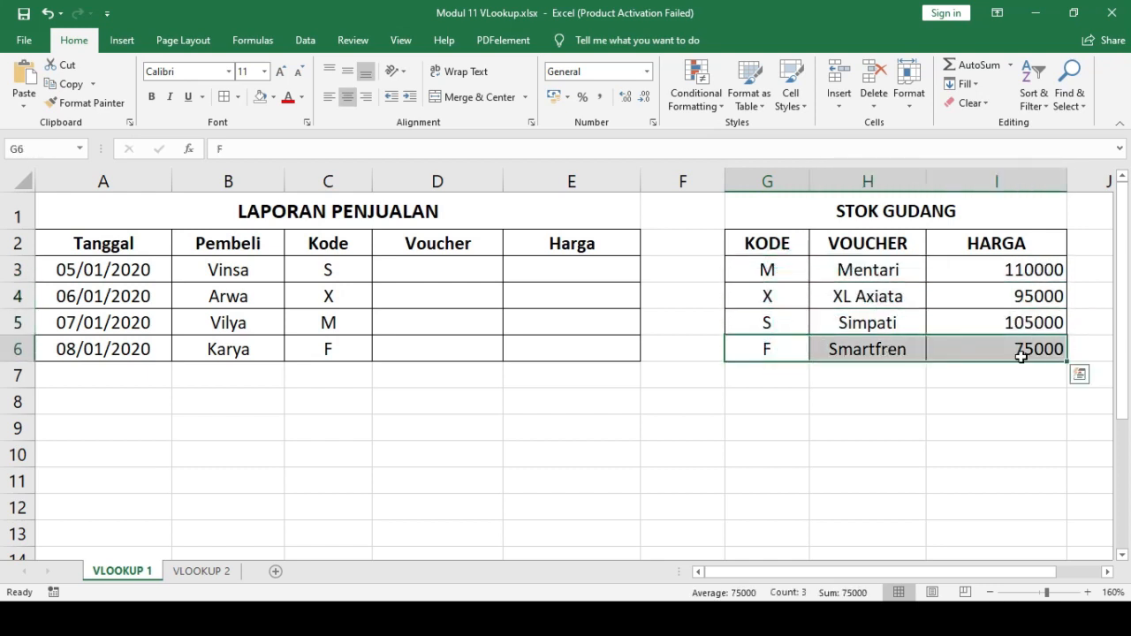
- Start a VLOOKUP formula in cell D3 of the Voucher column
{"action": "left_click", "coordinate": [436, 272]}
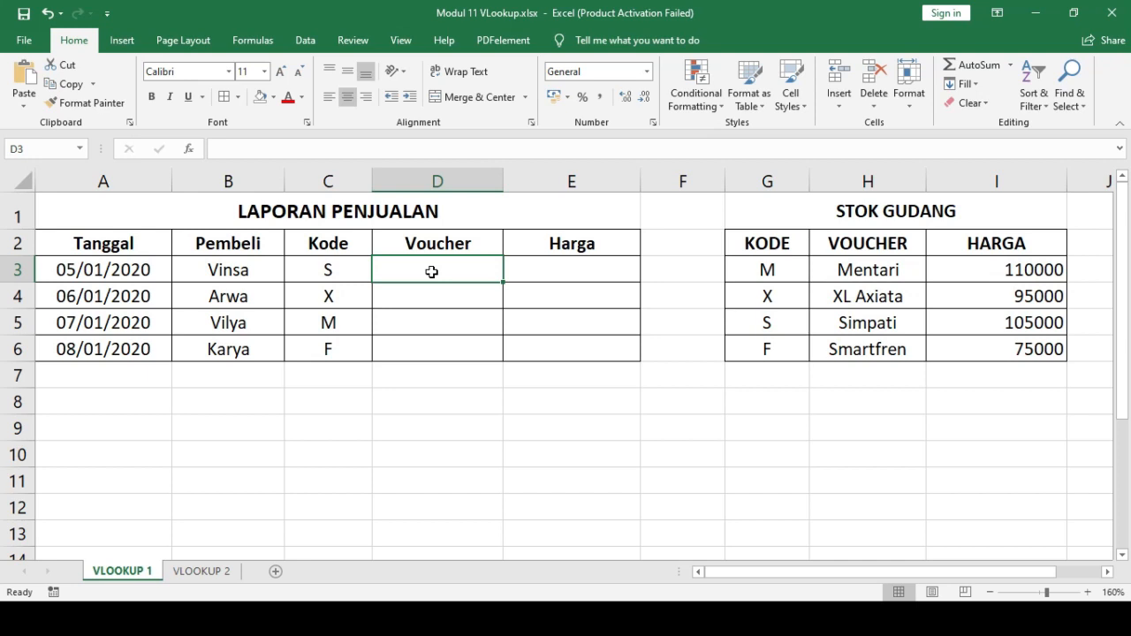
{"action": "type", "text": "="}
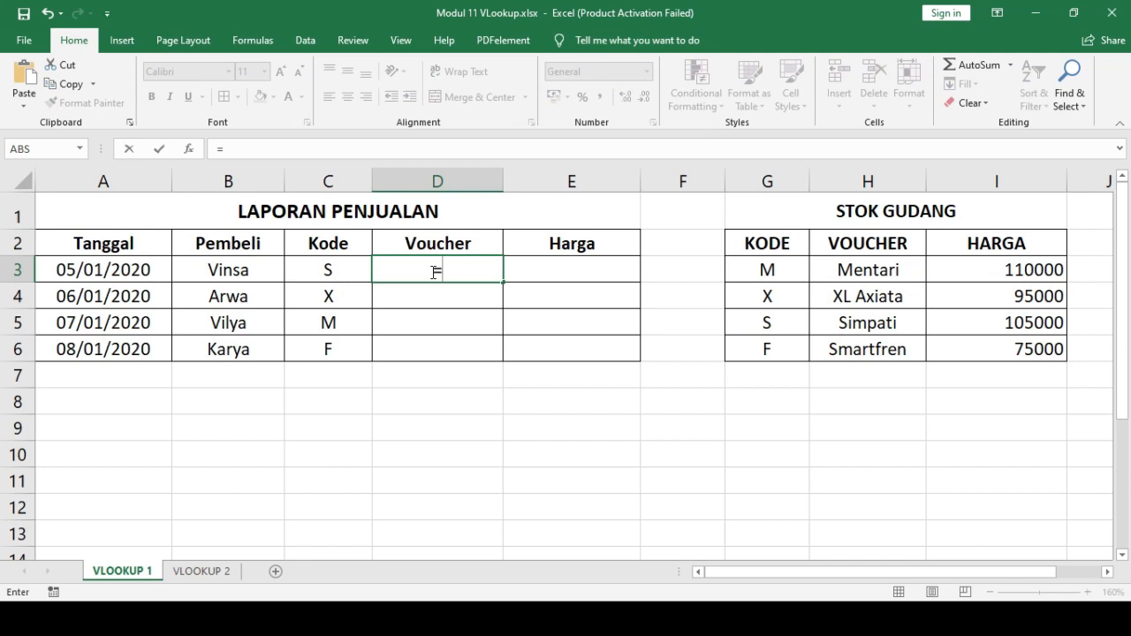
{"action": "type", "text": "VLO"}
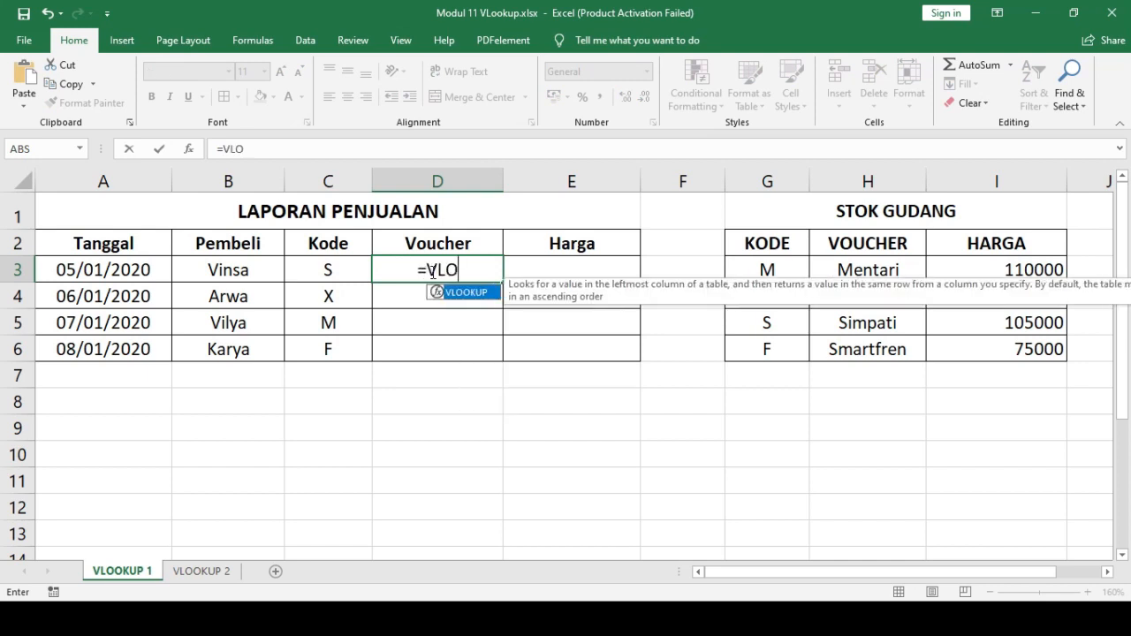
{"action": "type", "text": "OKU"}
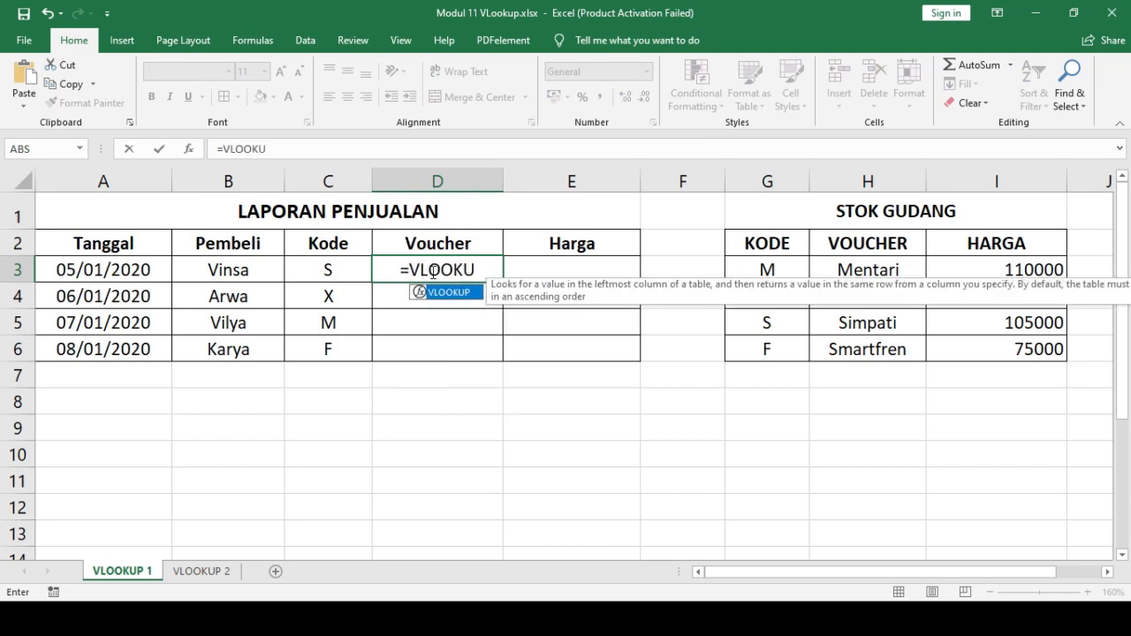
{"action": "type", "text": "P("}
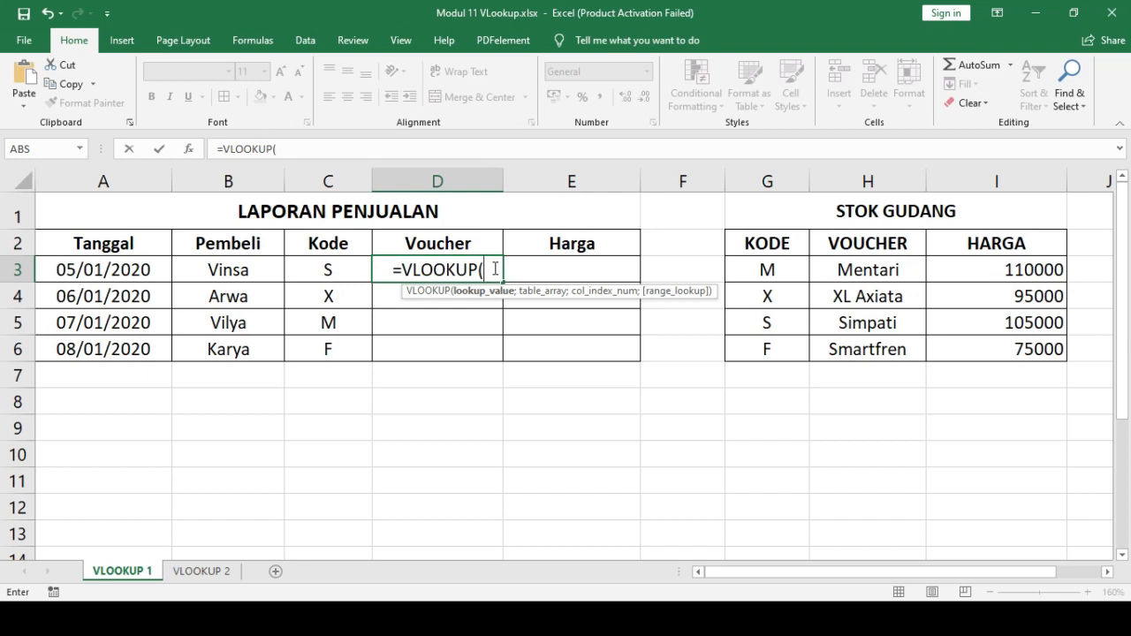
- Check the nilai_kunci explanation on the PowerPoint slide, and use cell C3 as the lookup value in the Excel formula
{"action": "key", "text": "alt+Tab"}
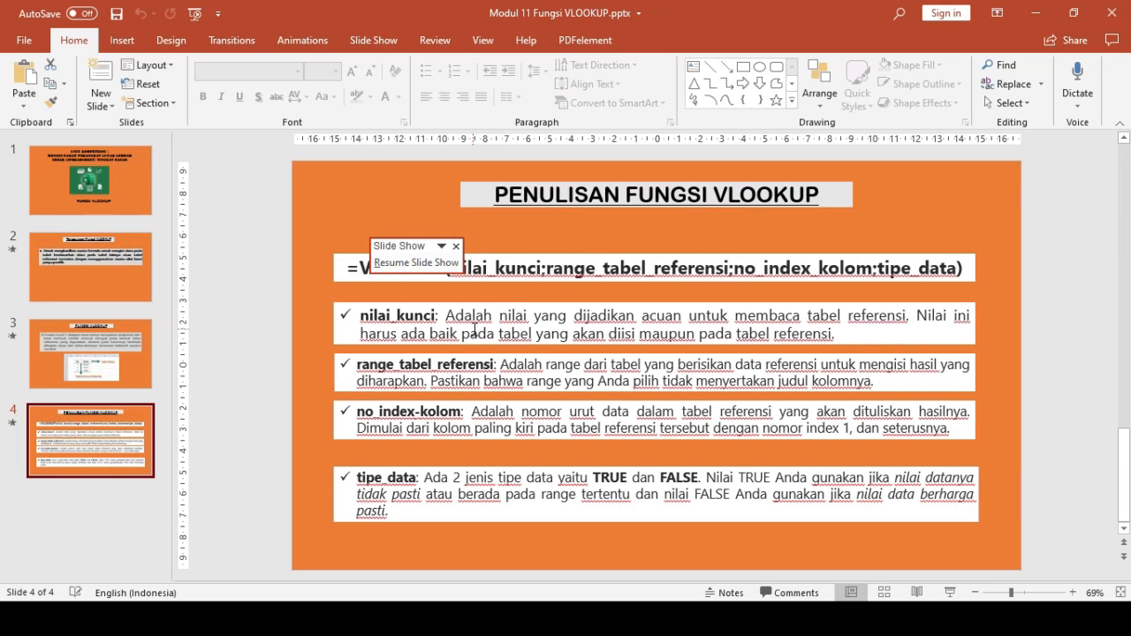
{"action": "key", "text": "alt+Tab"}
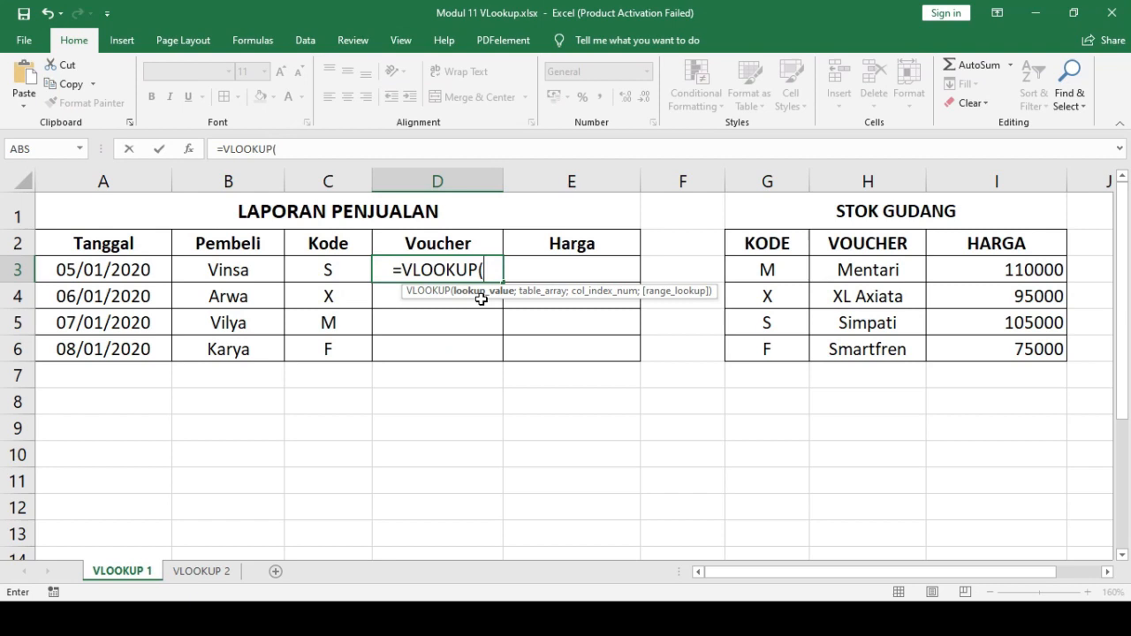
{"action": "key", "text": "alt+Tab"}
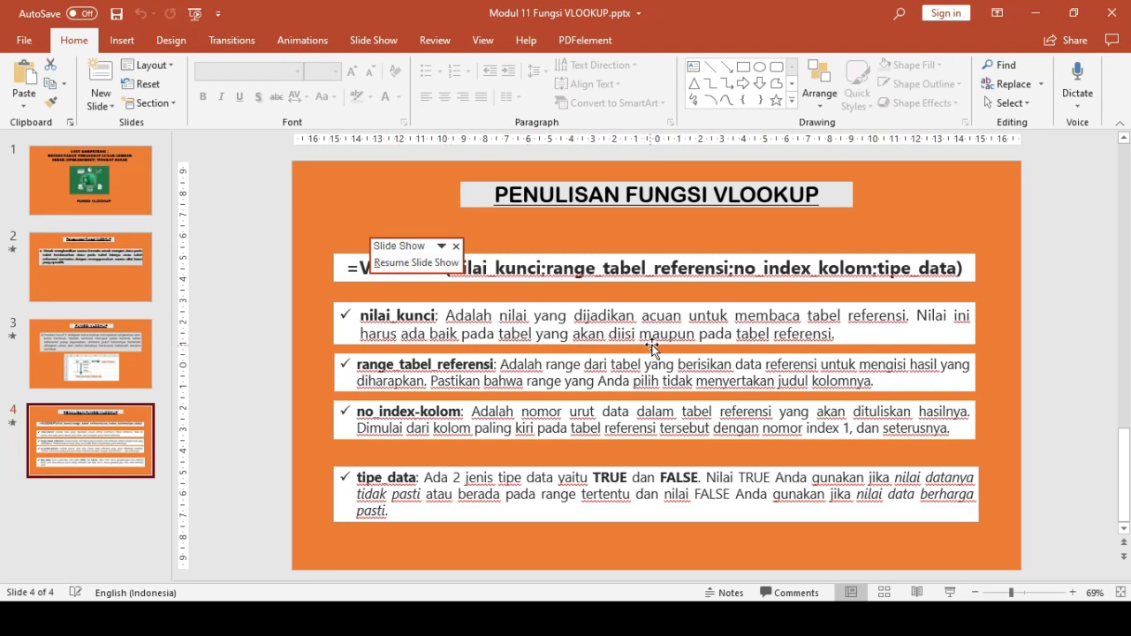
{"action": "key", "text": "alt+Tab"}
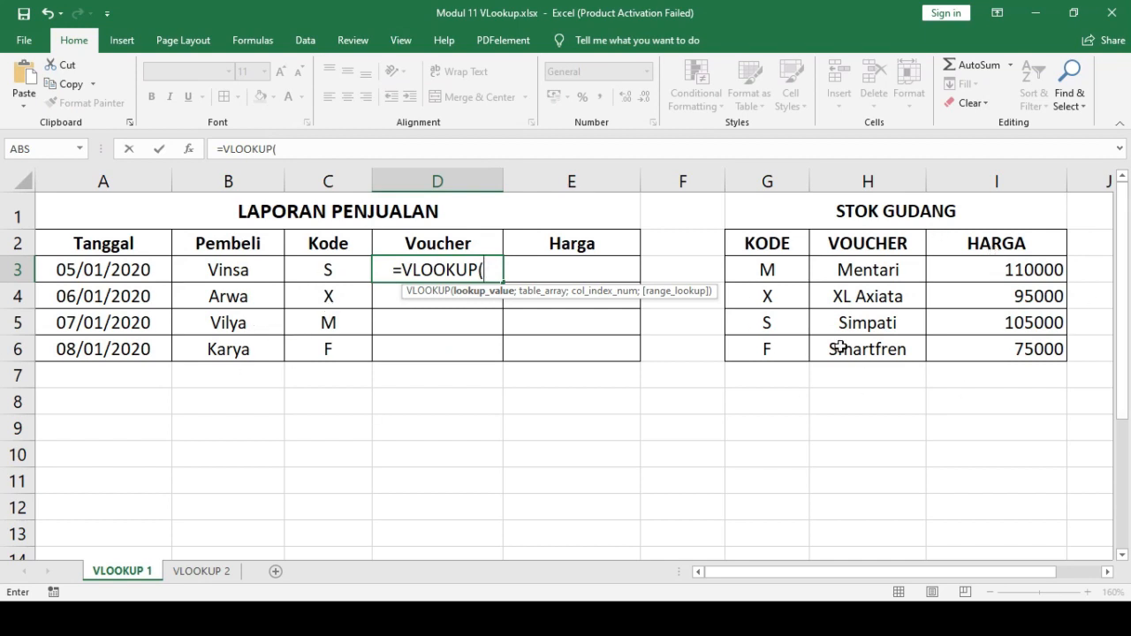
{"action": "left_click", "coordinate": [344, 271]}
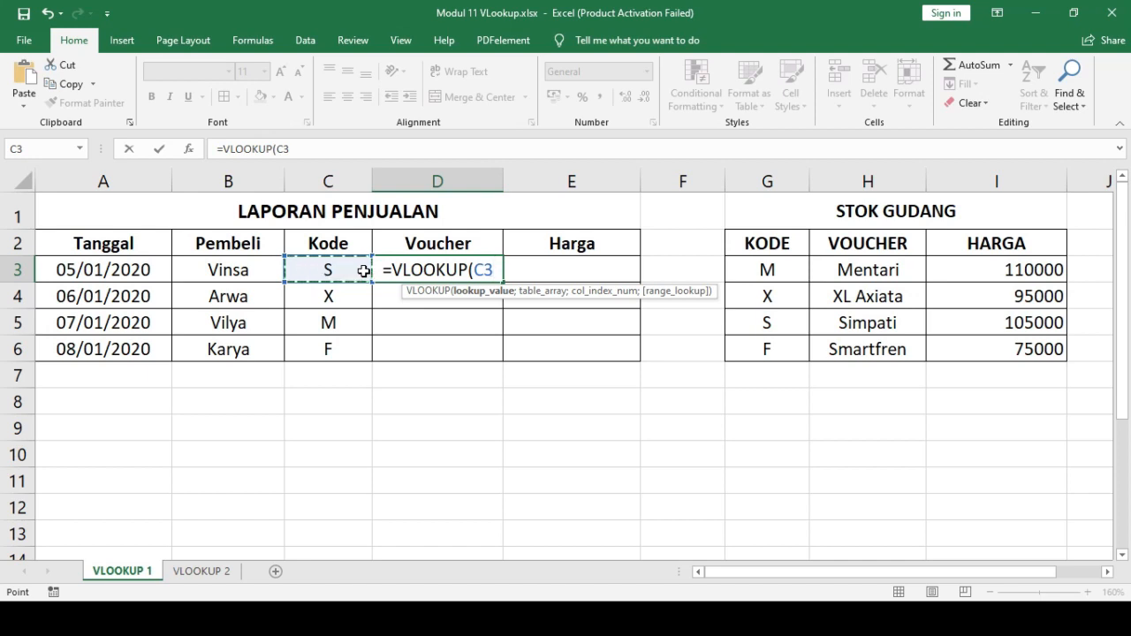
{"action": "type", "text": ";"}
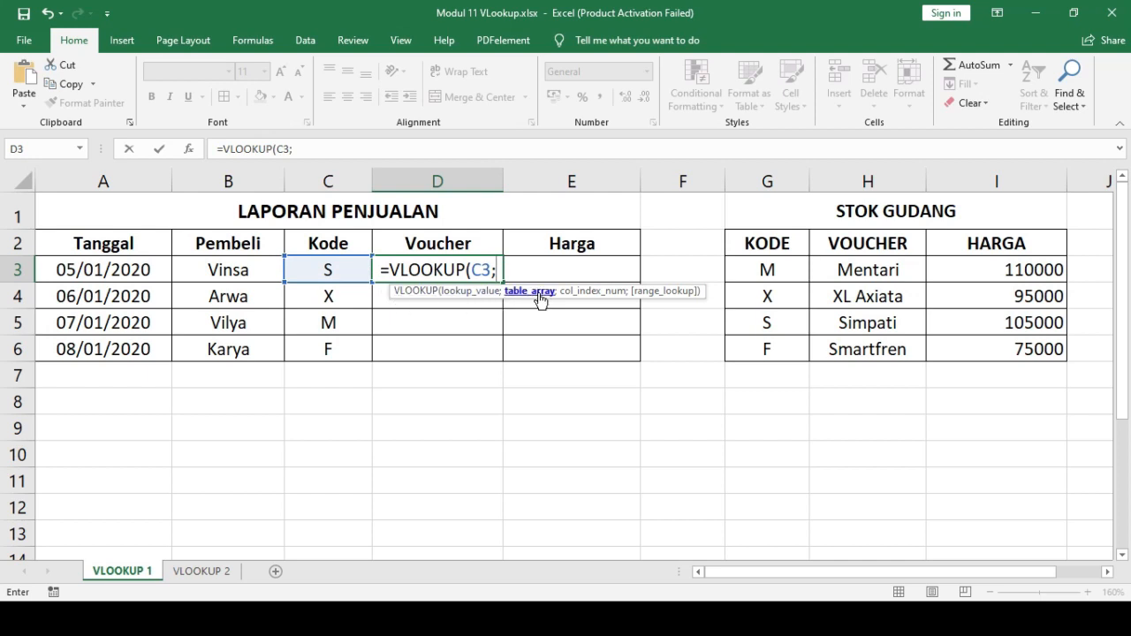
- Check range_tabel_referensi on the PowerPoint slide, and set the formula's table array to the absolute range $G$3:$I$6 in Excel
{"action": "key", "text": "alt+Tab"}
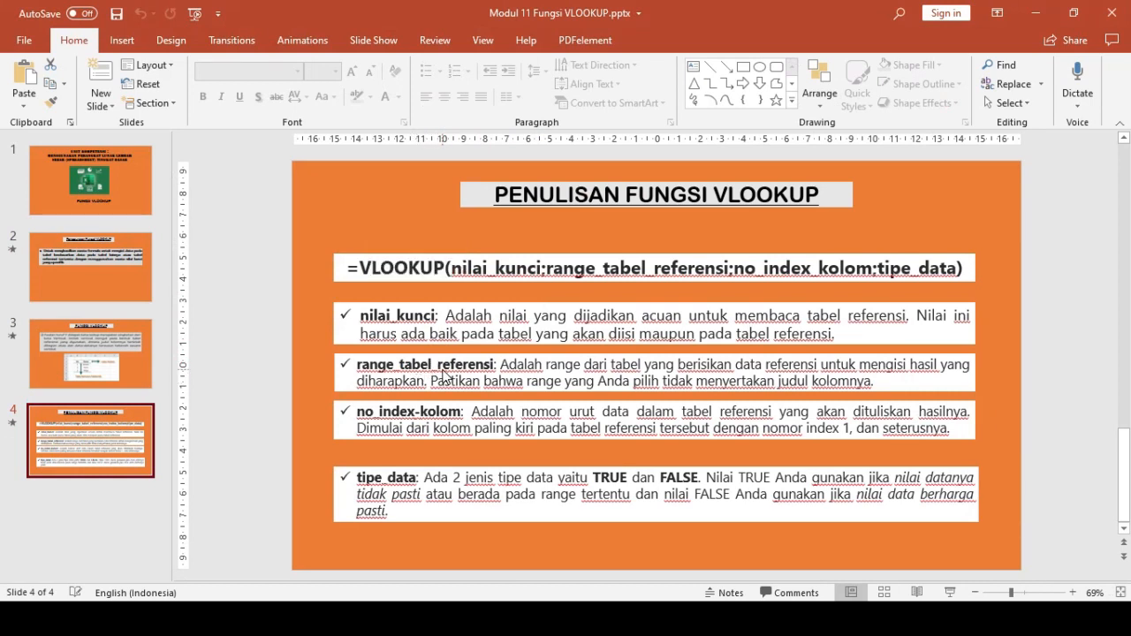
{"action": "key", "text": "alt+Tab"}
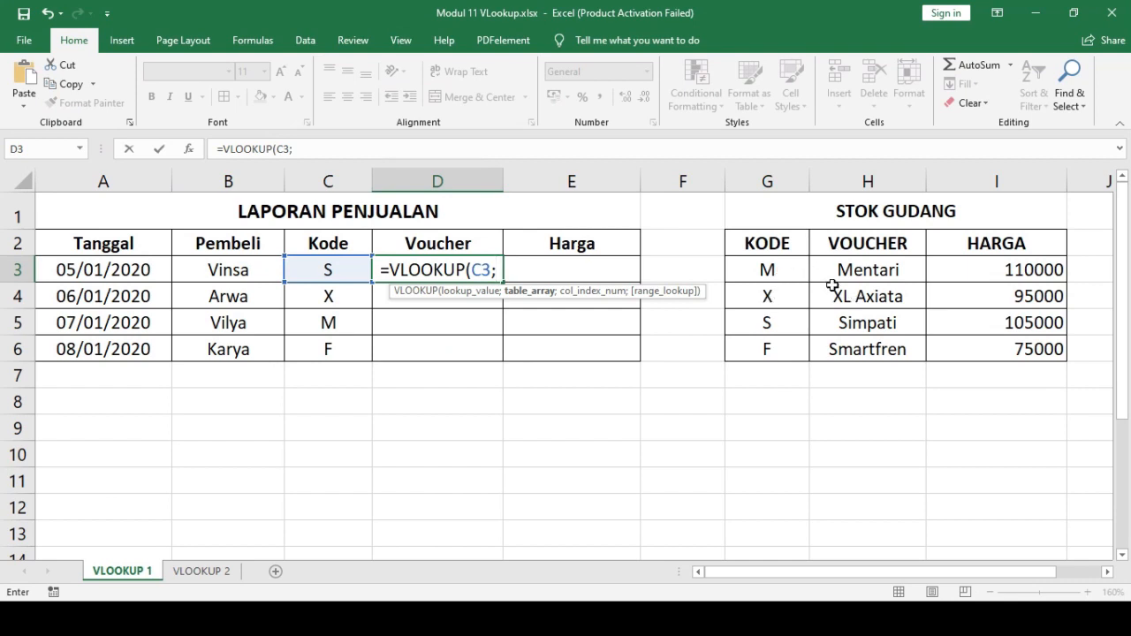
{"action": "left_click_drag", "start_coordinate": [778, 270], "coordinate": [1025, 353]}
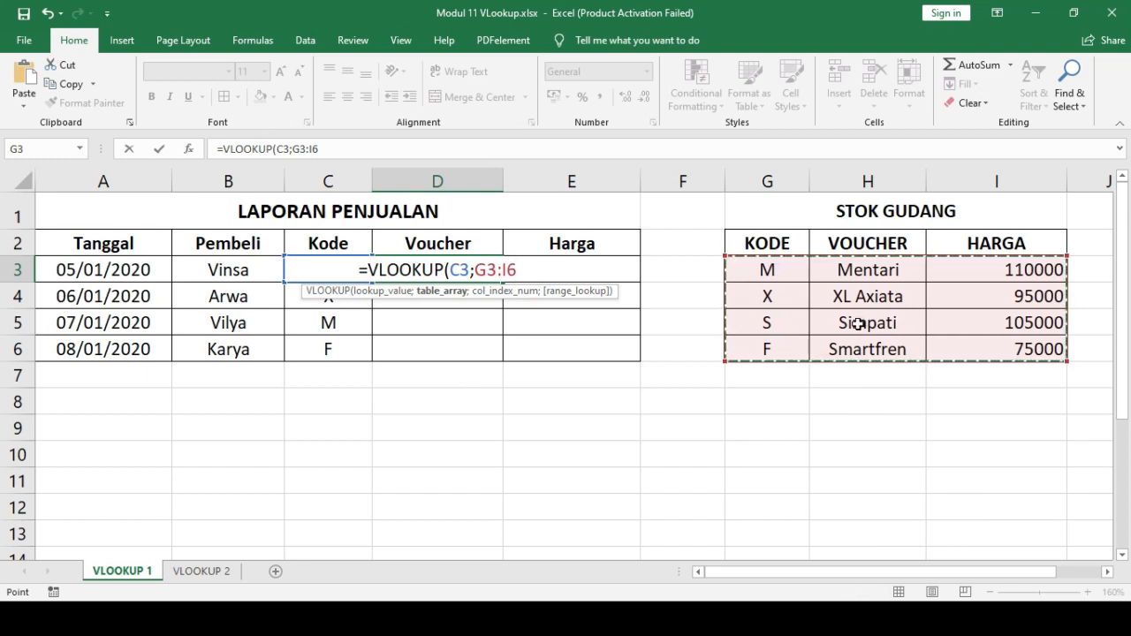
{"action": "key", "text": "F4"}
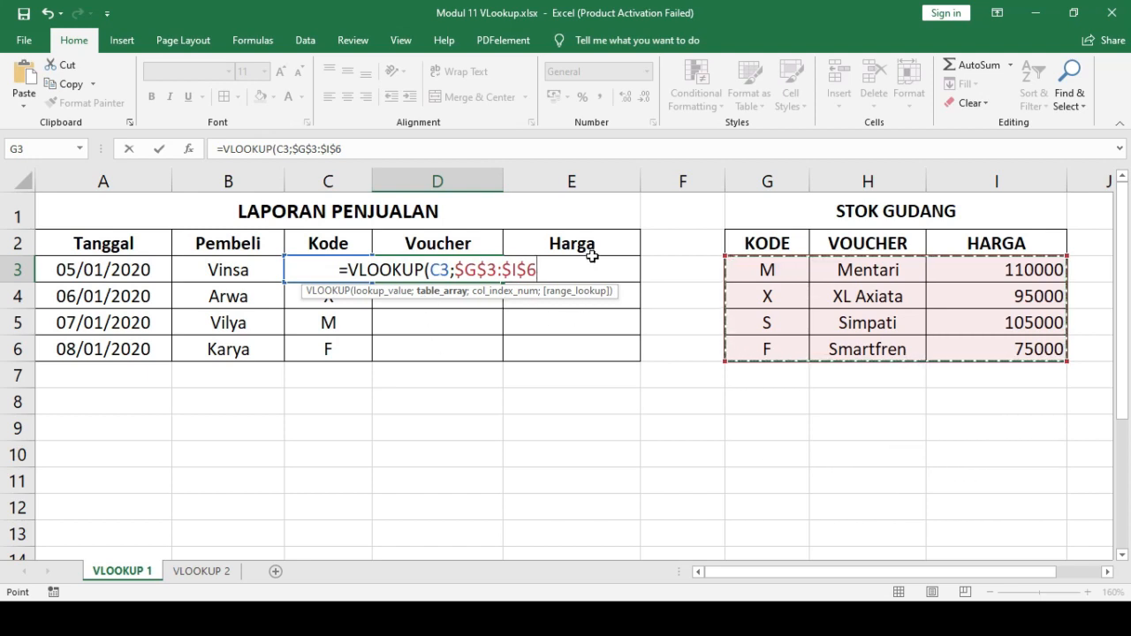
{"action": "type", "text": ";"}
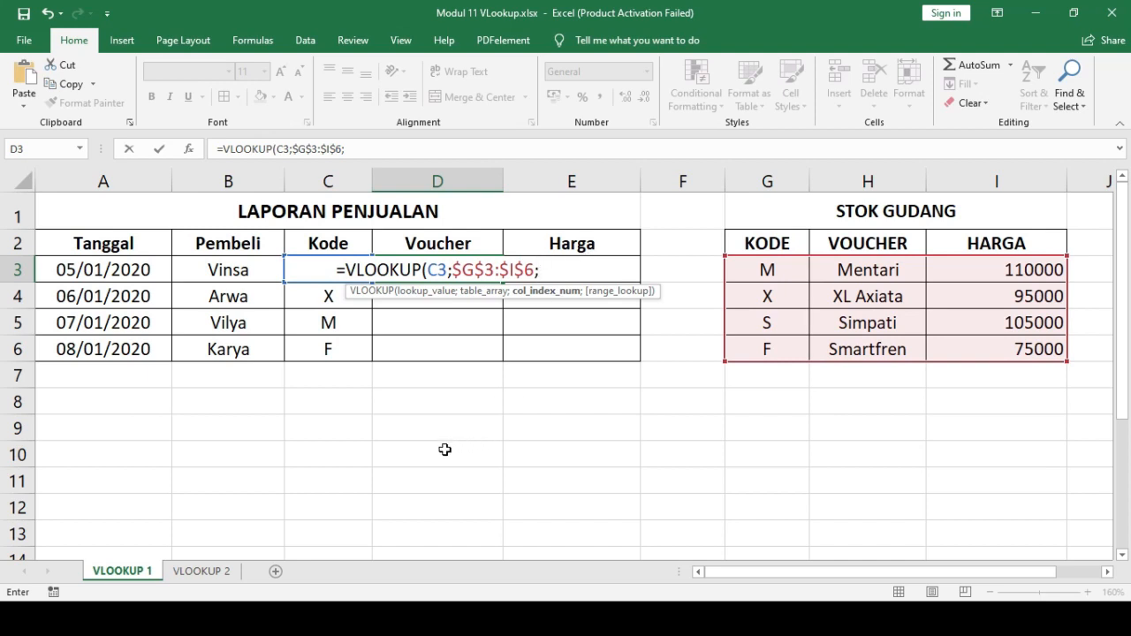
- Check no_index-kolom on the PowerPoint slide, and set the VLOOKUP formula's column index to 2 in Excel
{"action": "key", "text": "alt+Tab"}
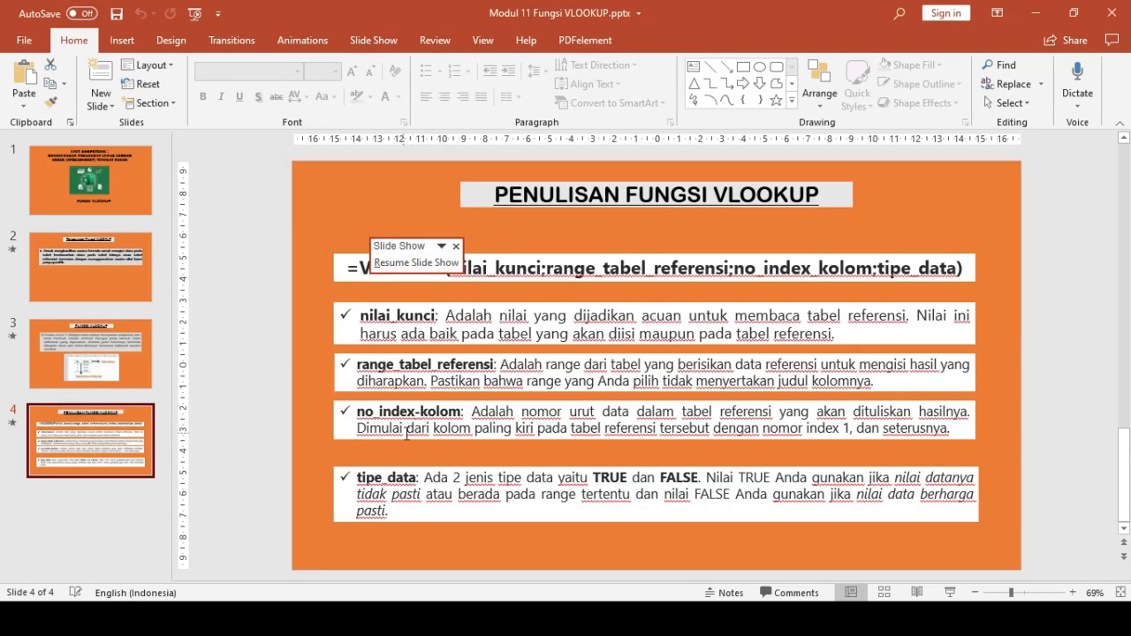
{"action": "key", "text": "alt+Tab"}
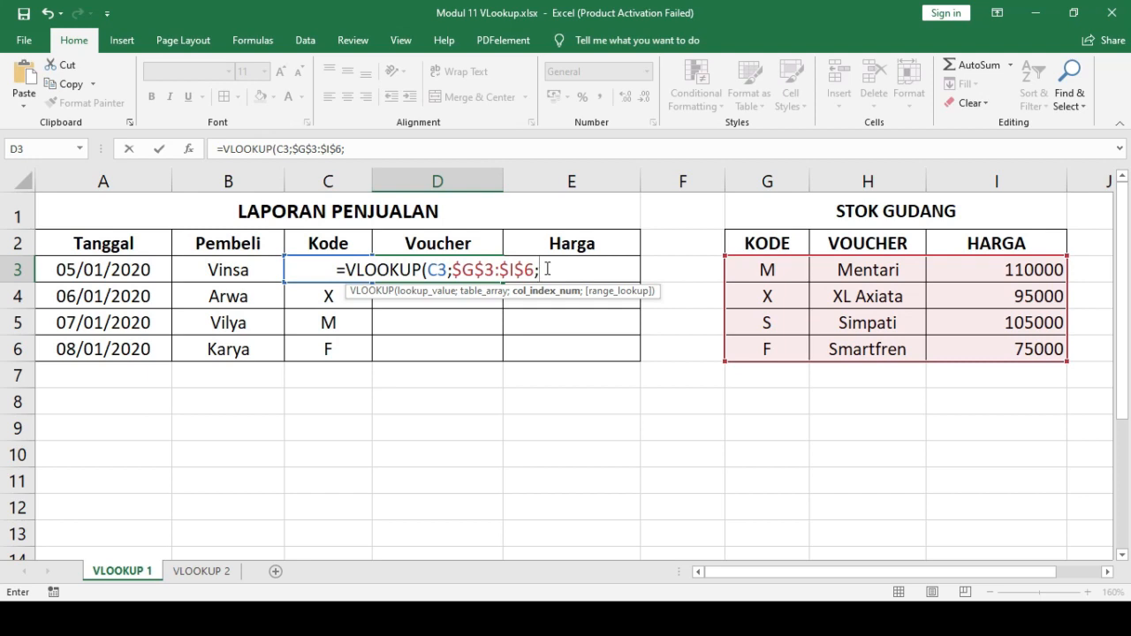
{"action": "type", "text": "2"}
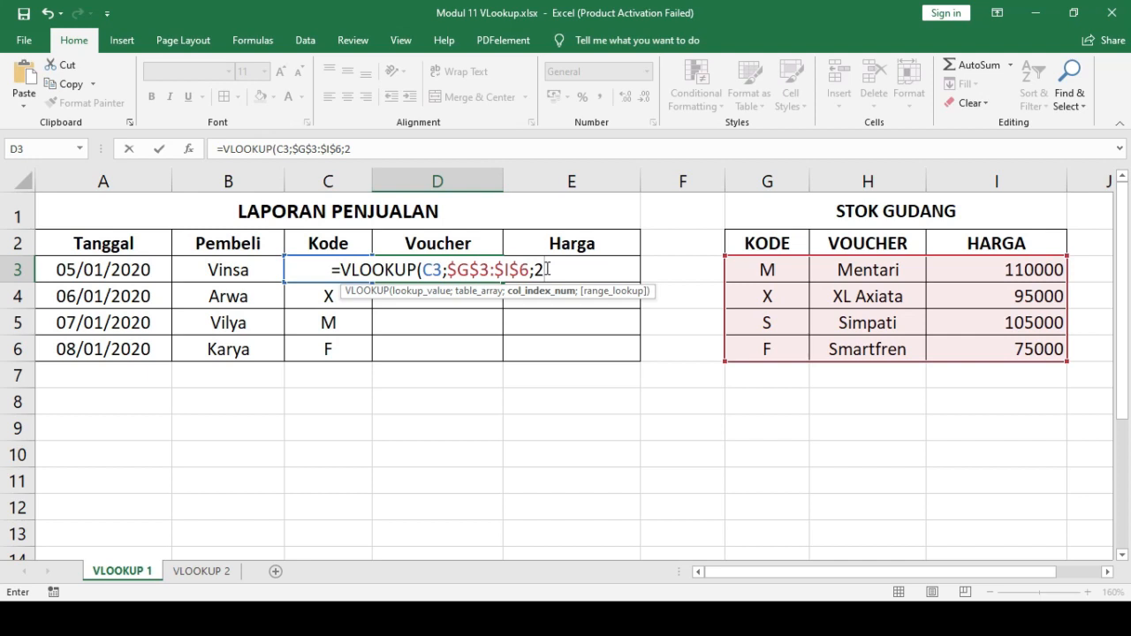
{"action": "type", "text": ";"}
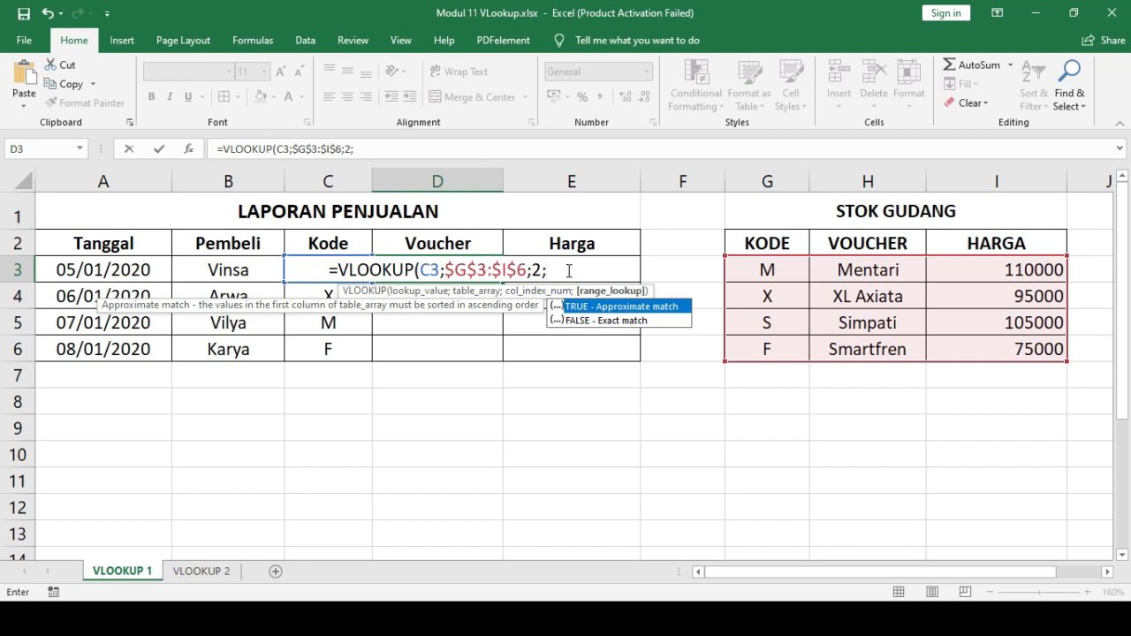
- Complete the VLOOKUP formula in D3 with an exact-match range lookup
{"action": "type", "text": "F"}
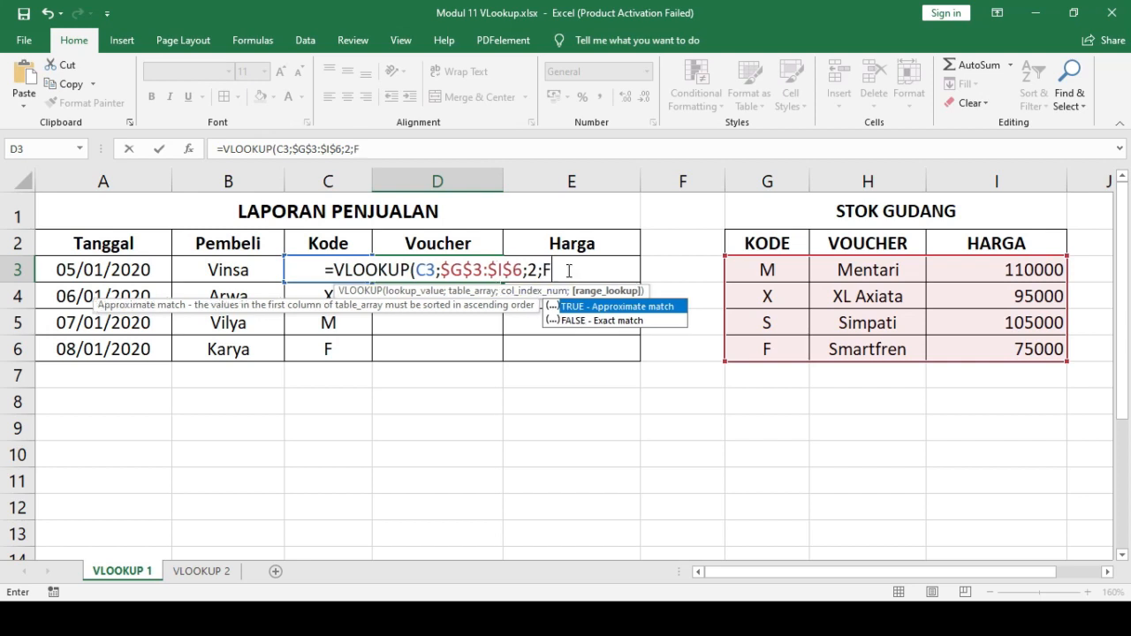
{"action": "type", "text": "ALSE"}
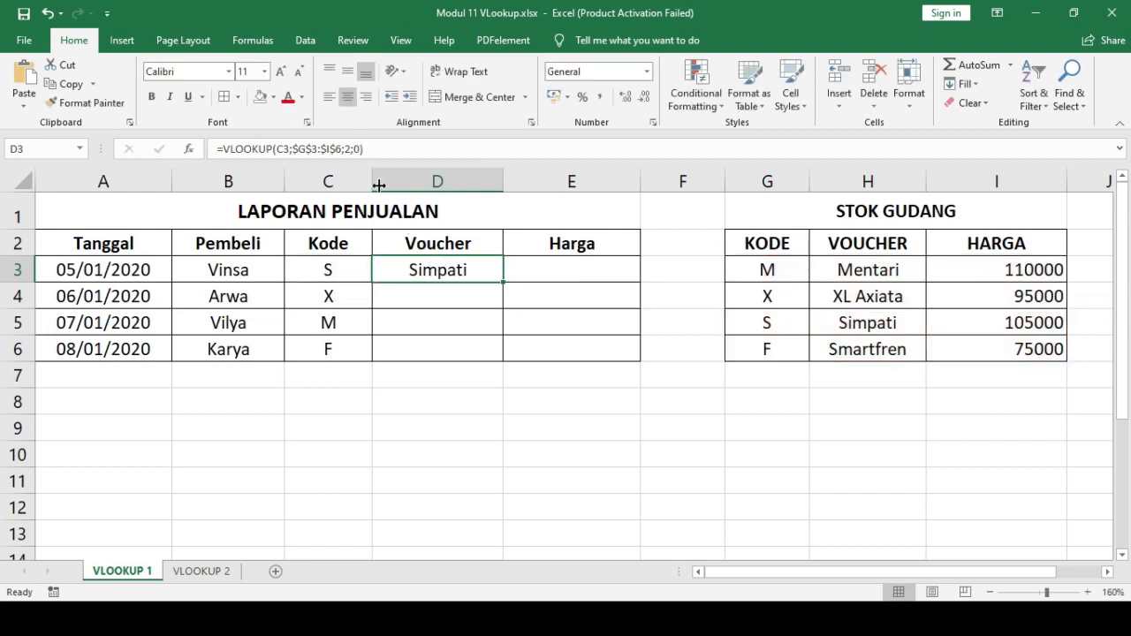
- Clear the range lookup in D3's formula, check tipe_data on the PowerPoint slide, and enter FALSE for it in Excel
{"action": "left_click", "coordinate": [360, 149]}
{"action": "key", "text": "BackSpace"}
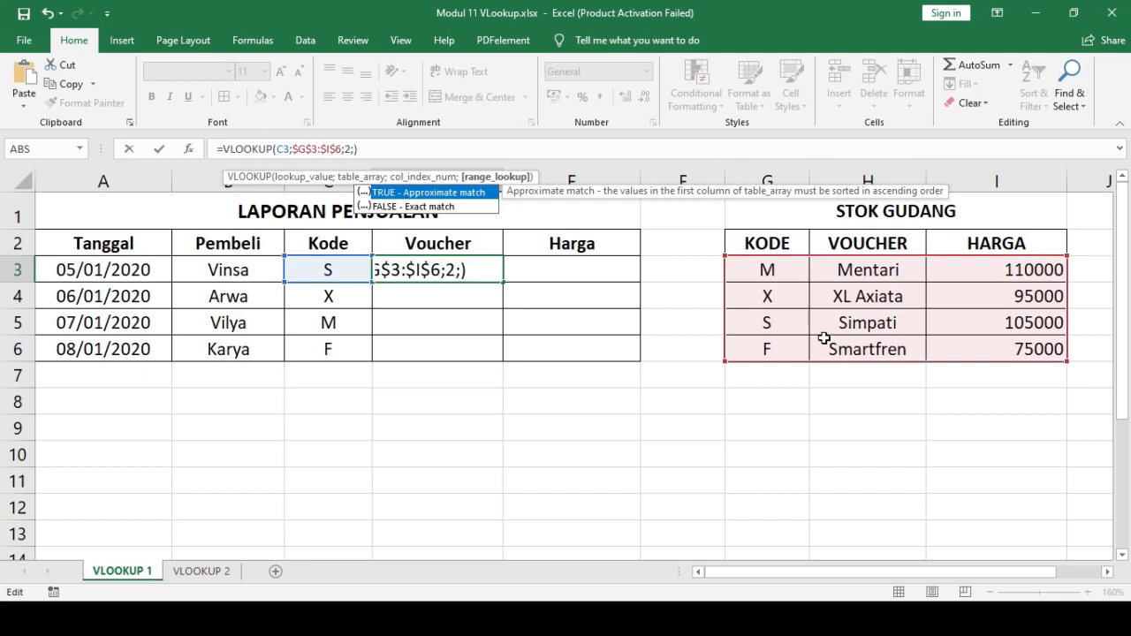
{"action": "key", "text": "alt+Tab"}
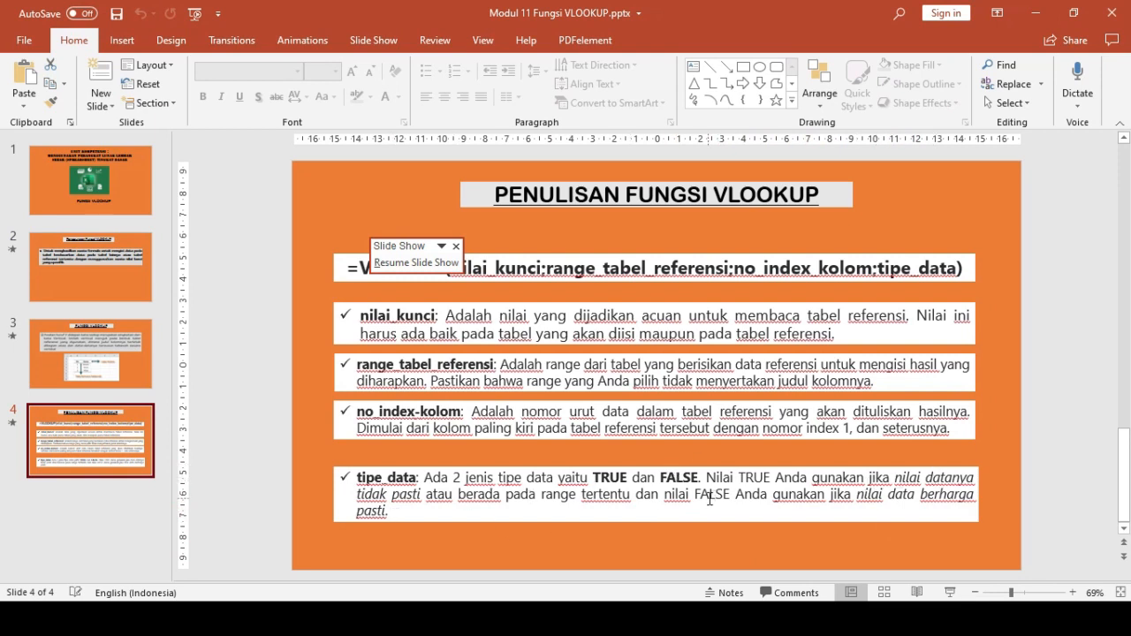
{"action": "key", "text": "alt+Tab"}
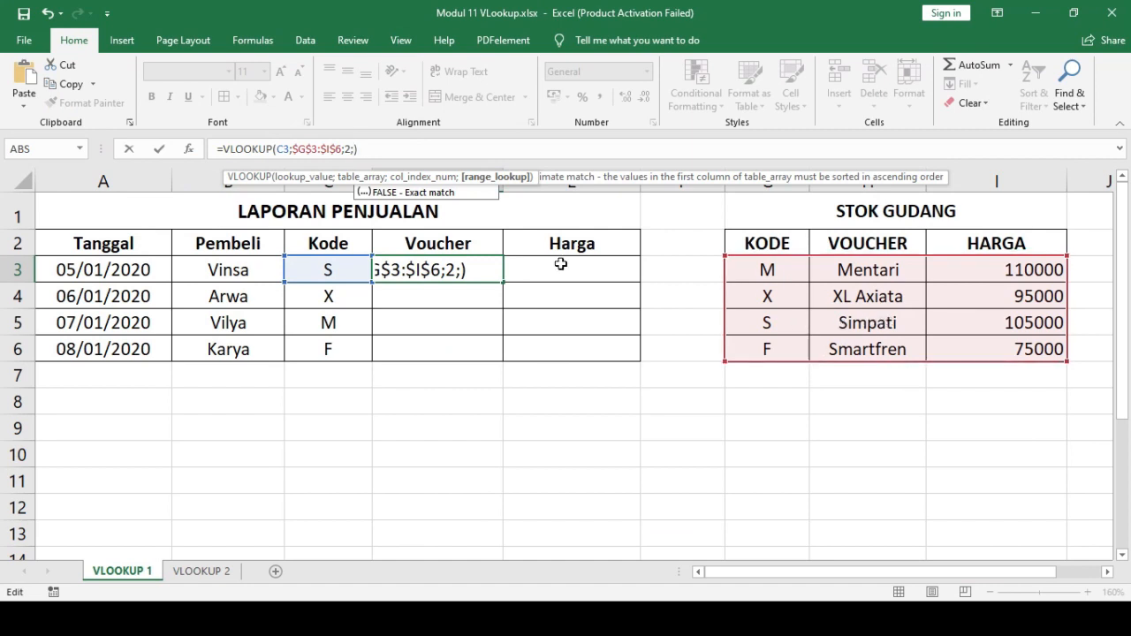
{"action": "left_click", "coordinate": [355, 149]}
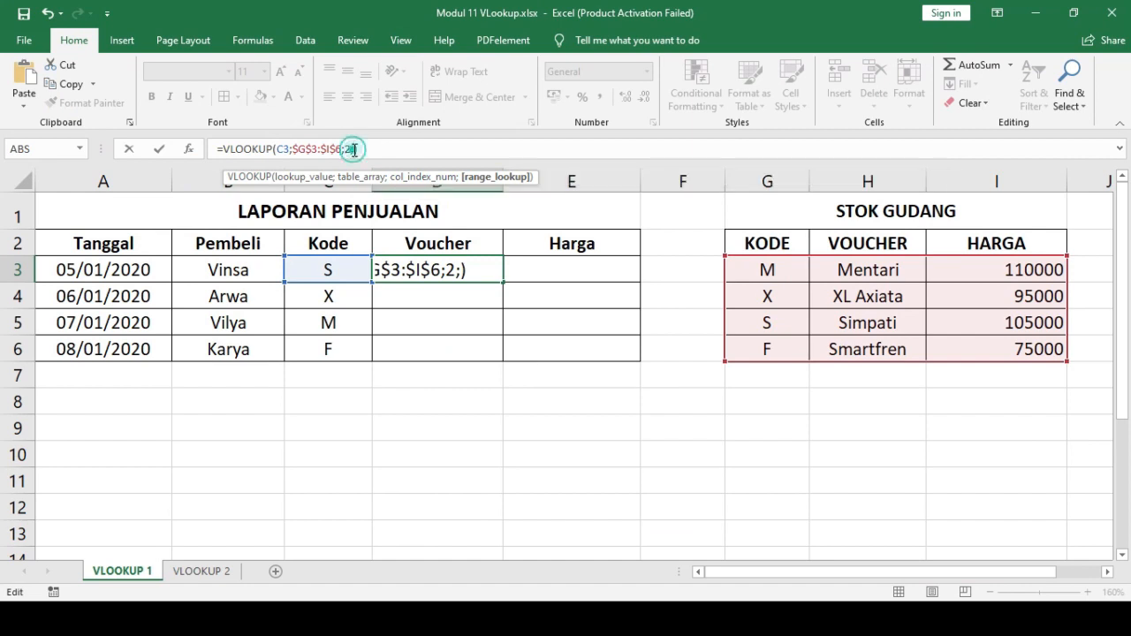
{"action": "type", "text": "FALSE"}
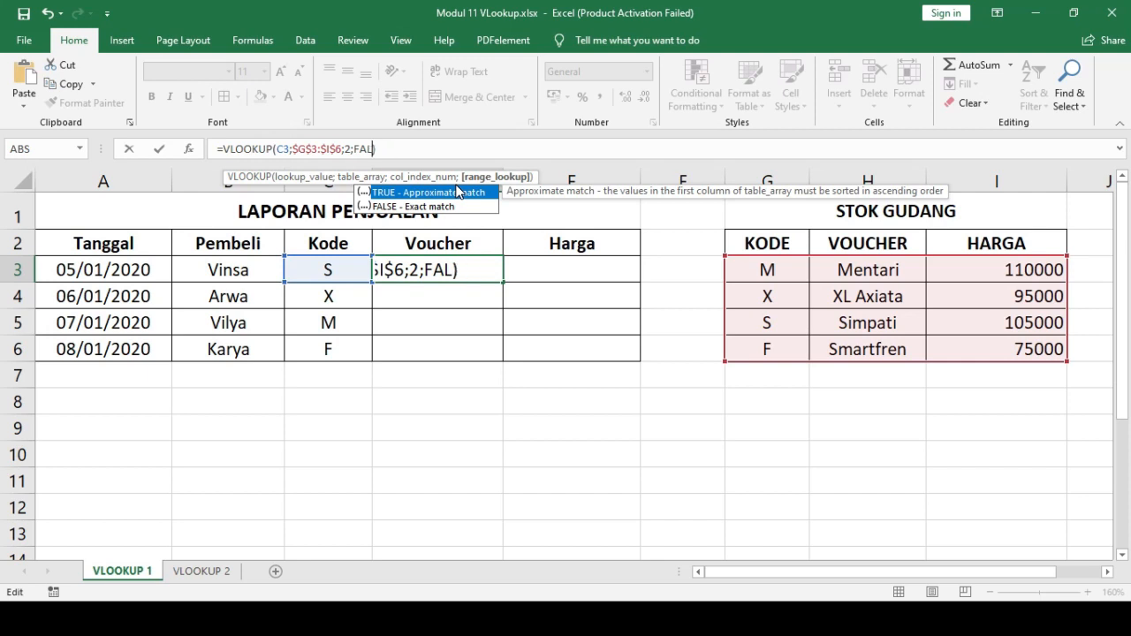
{"action": "key", "text": "Return"}
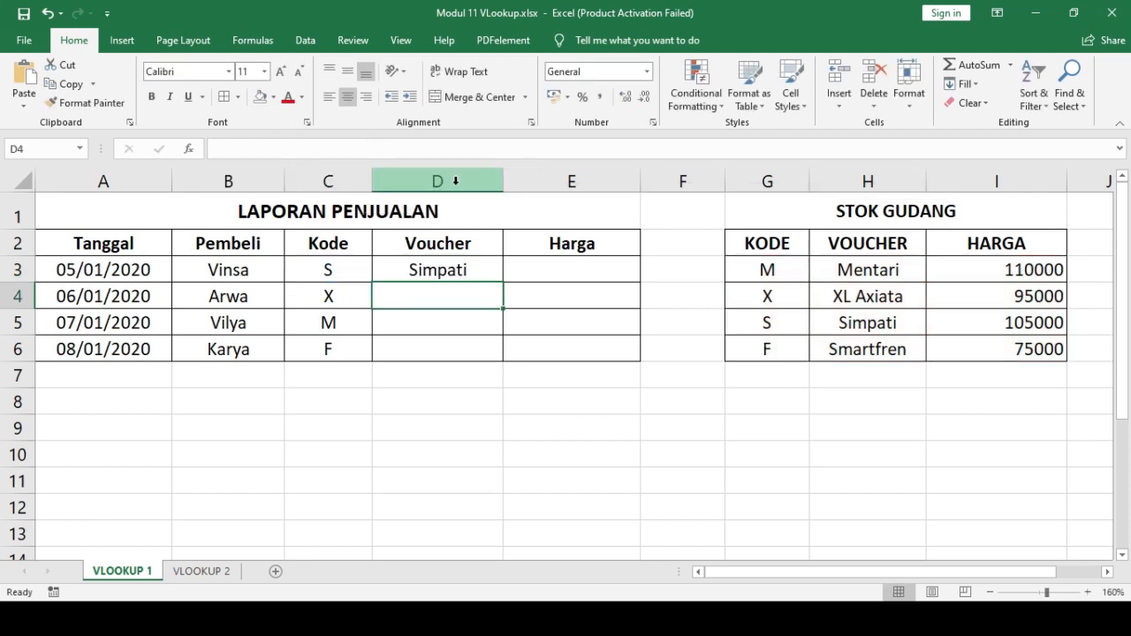
- Try 1 (approximate match) as the range lookup in D3's VLOOKUP formula
{"action": "left_click", "coordinate": [466, 272]}
{"action": "left_click", "coordinate": [356, 148]}
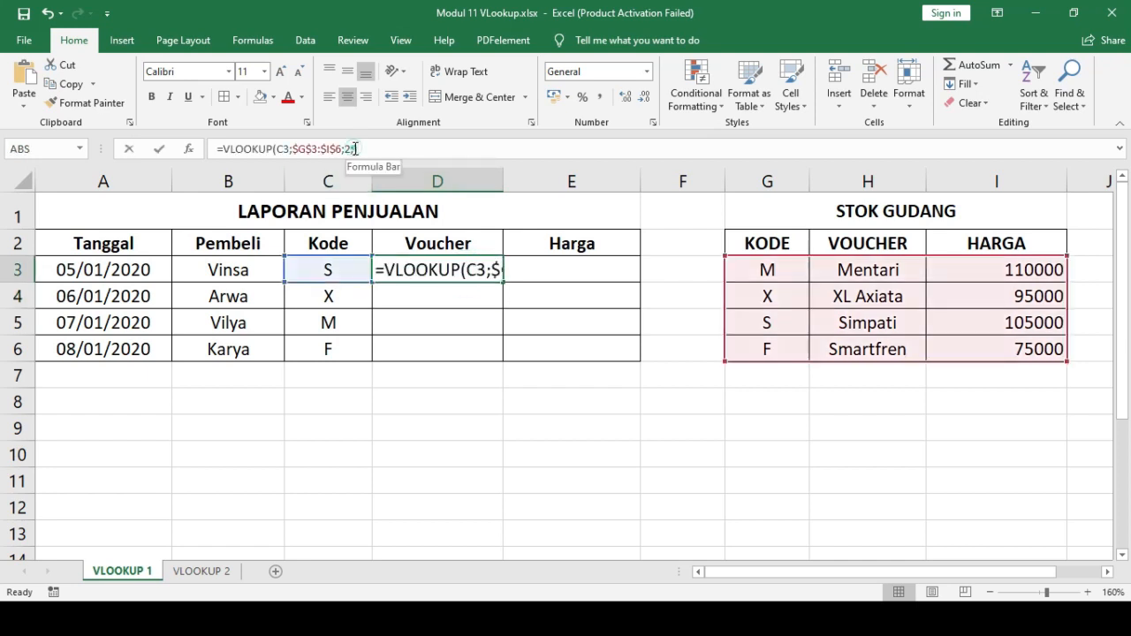
{"action": "type", "text": "1"}
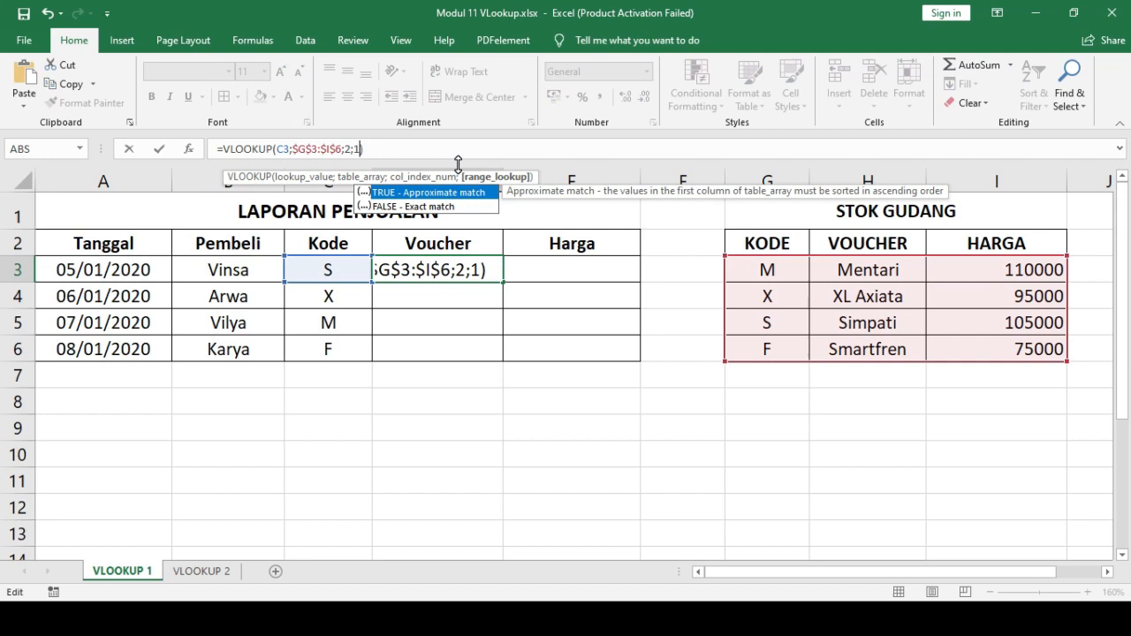
{"action": "key", "text": "Return"}
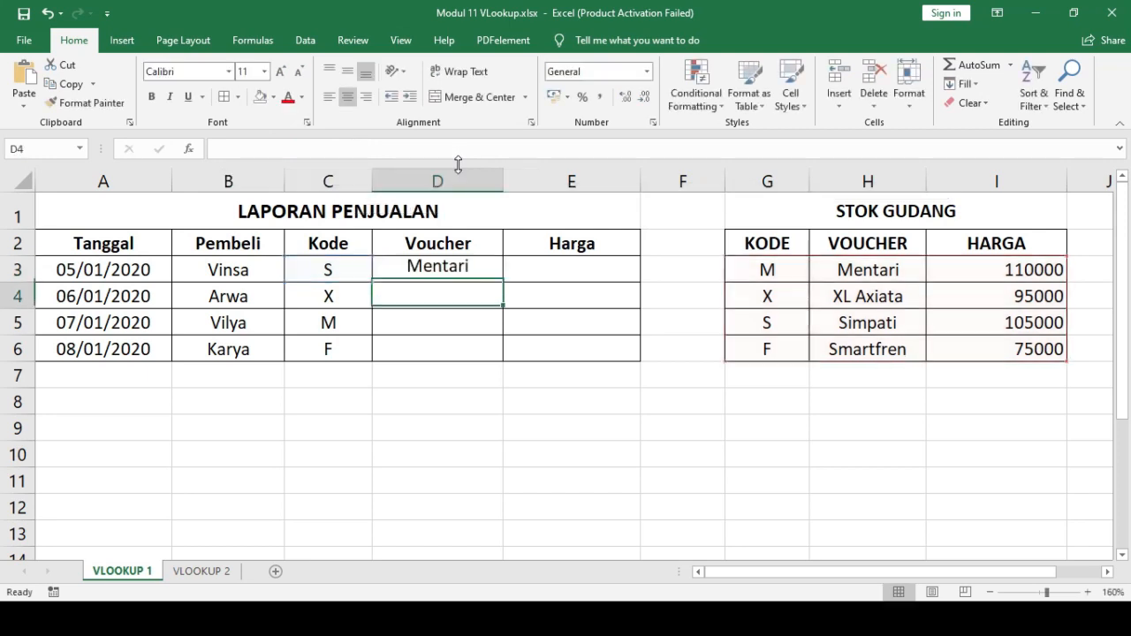
- Set the range lookup in D3's VLOOKUP formula to 0 for an exact match
{"action": "left_click", "coordinate": [484, 271]}
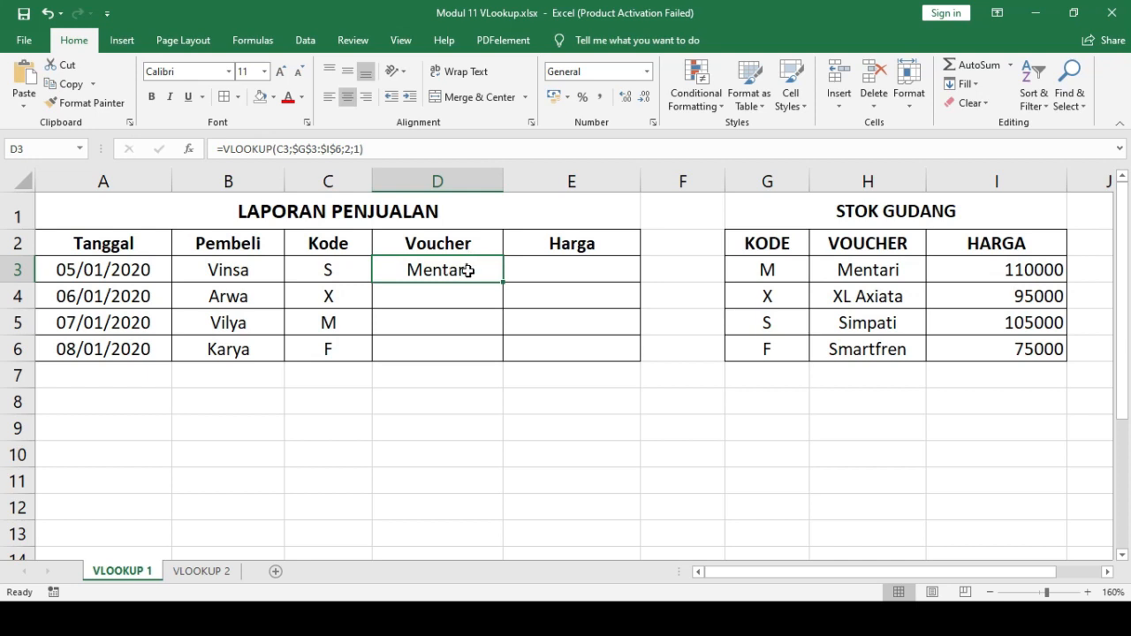
{"action": "left_click", "coordinate": [357, 149]}
{"action": "key", "text": "BackSpace"}
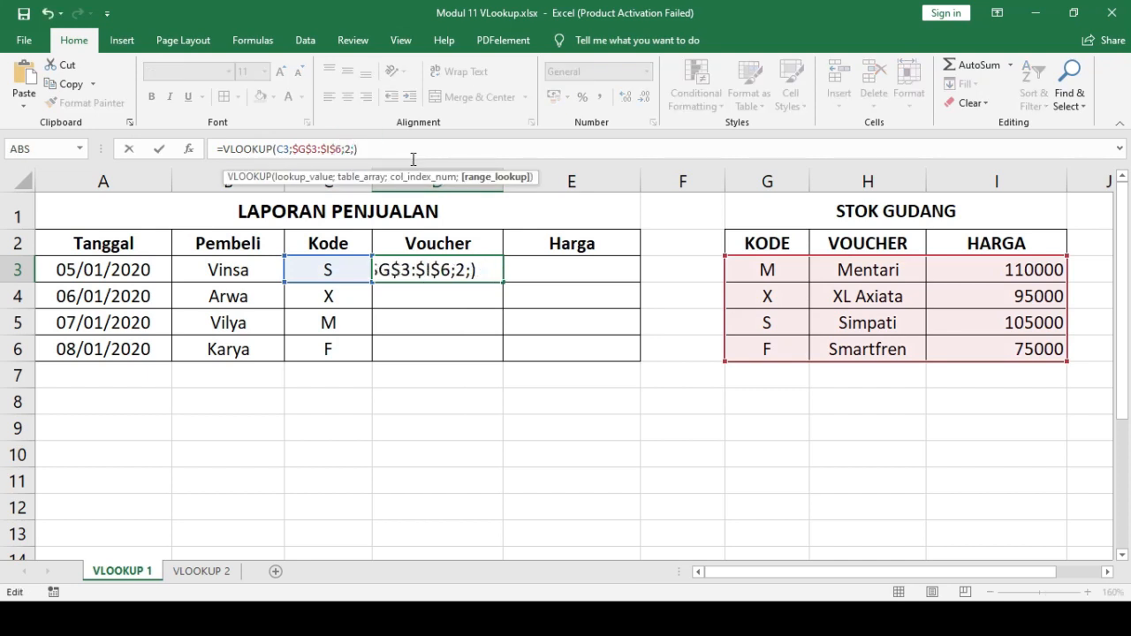
{"action": "type", "text": "0"}
{"action": "key", "text": "Return"}
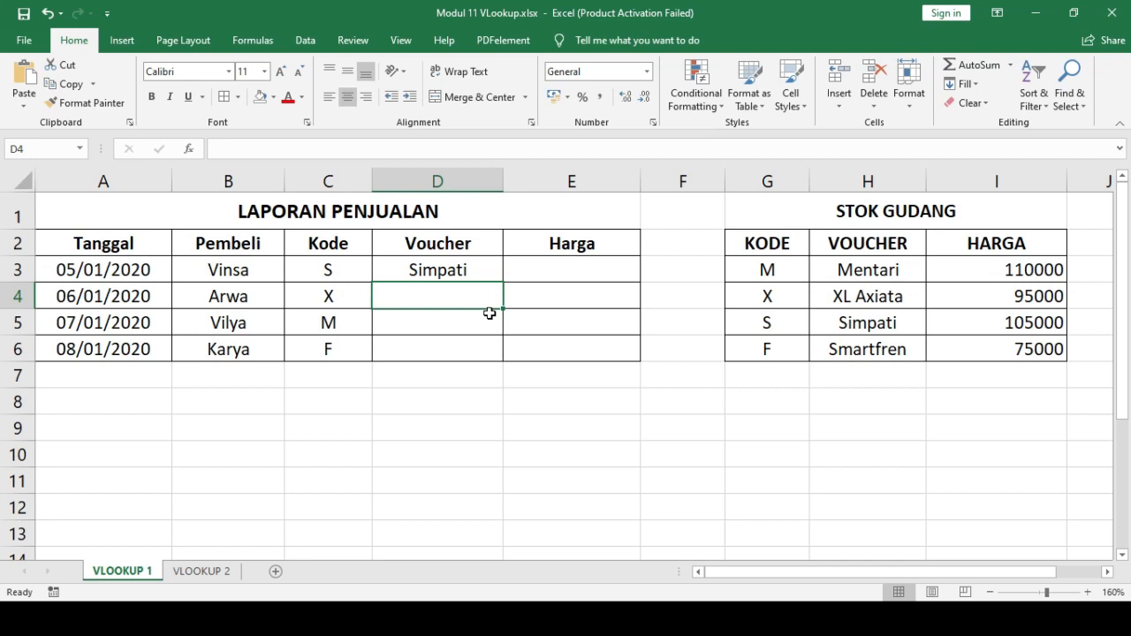
- Fill the Voucher formula from D3 down to D6
{"action": "left_click", "coordinate": [475, 270]}
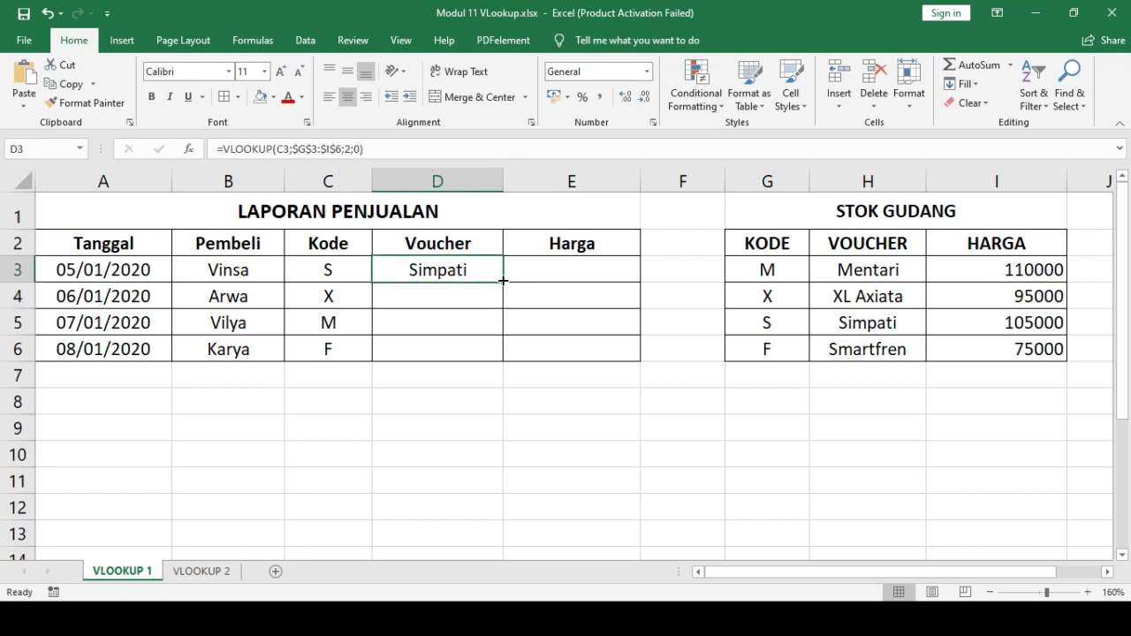
{"action": "left_click_drag", "start_coordinate": [503, 280], "coordinate": [503, 361]}
{"action": "left_click", "coordinate": [554, 270]}
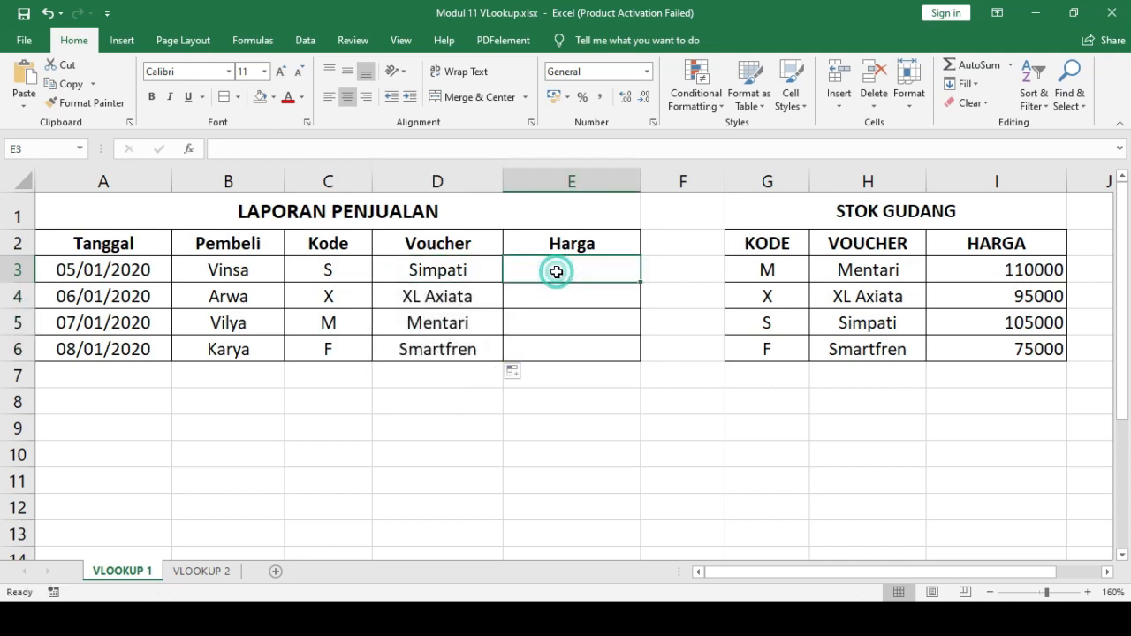
- Copy the VLOOKUP formula from D3 across to E3 in the Harga column
{"action": "left_click", "coordinate": [480, 273]}
{"action": "left_click_drag", "start_coordinate": [503, 282], "coordinate": [599, 285]}
{"action": "left_click", "coordinate": [599, 265]}
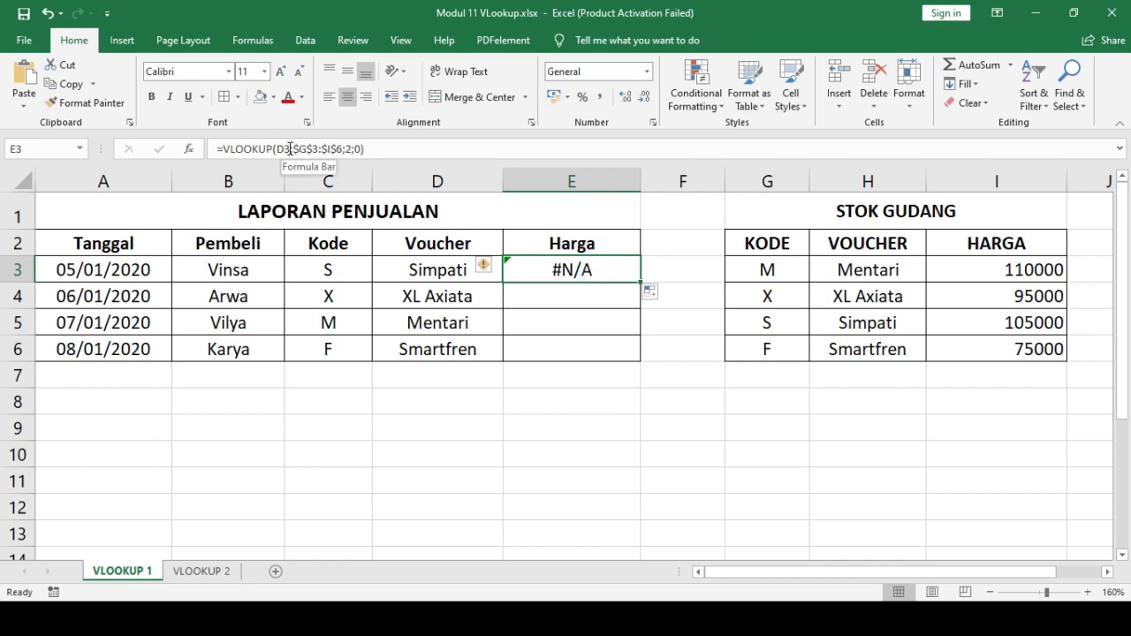
- Change E3's VLOOKUP formula to use C3 as the lookup value and 3 as the column index
{"action": "left_click", "coordinate": [586, 273]}
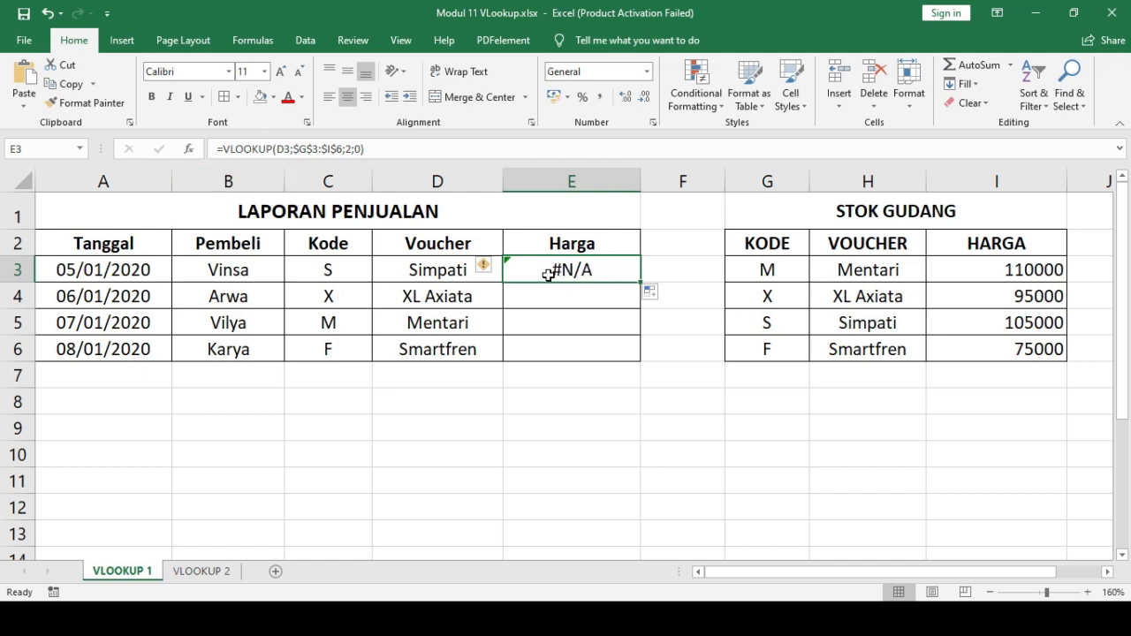
{"action": "left_click", "coordinate": [283, 149]}
{"action": "key", "text": "BackSpace"}
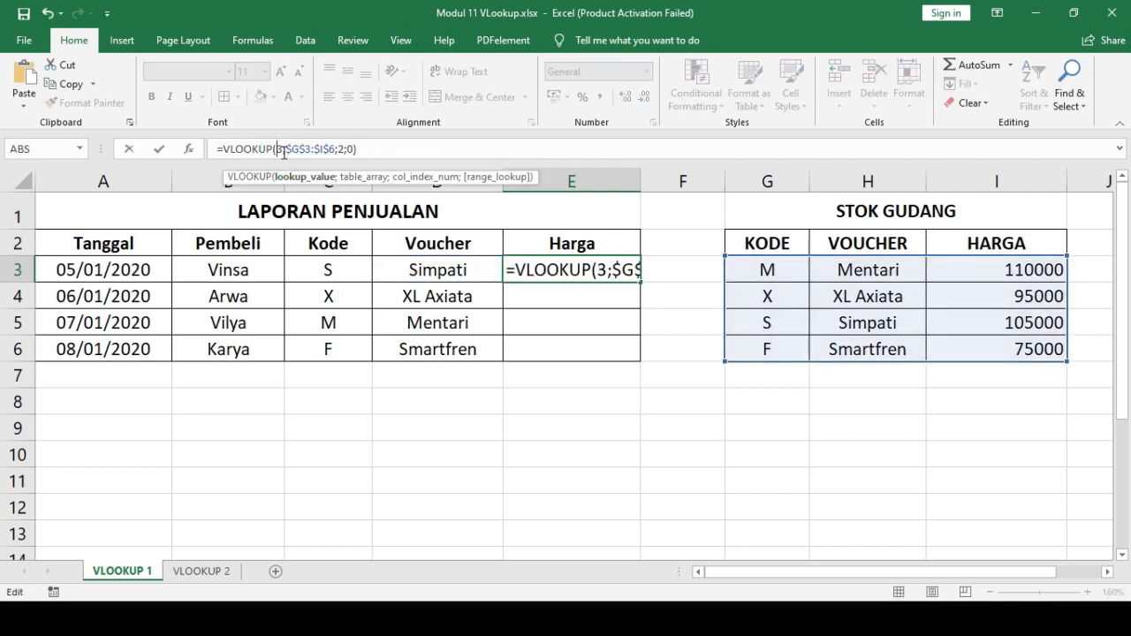
{"action": "type", "text": "C"}
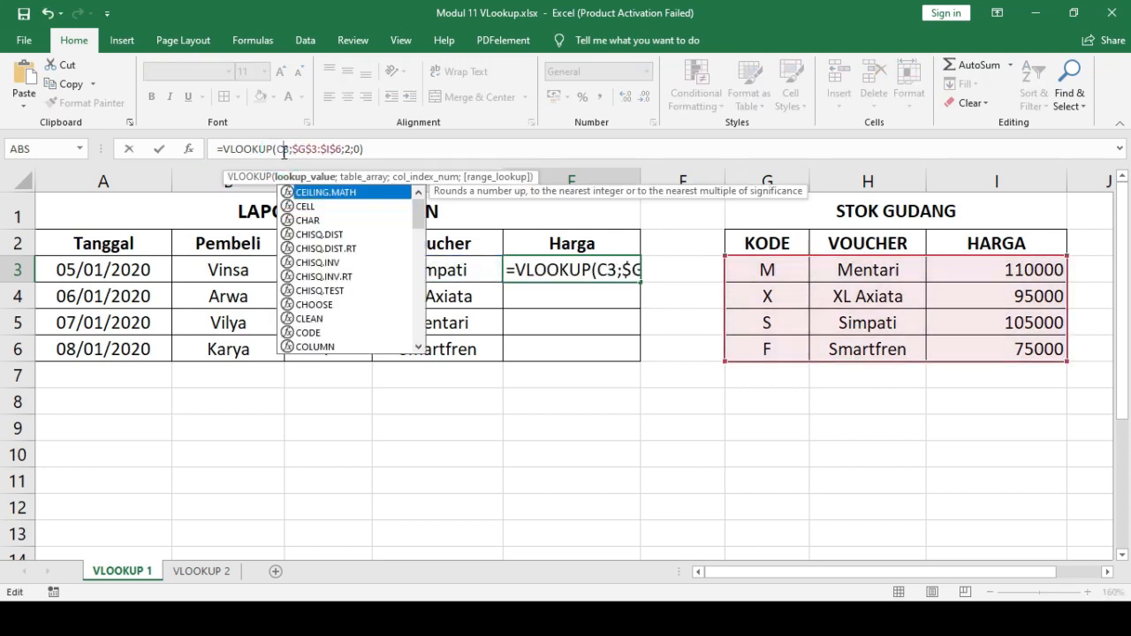
{"action": "left_click", "coordinate": [351, 148]}
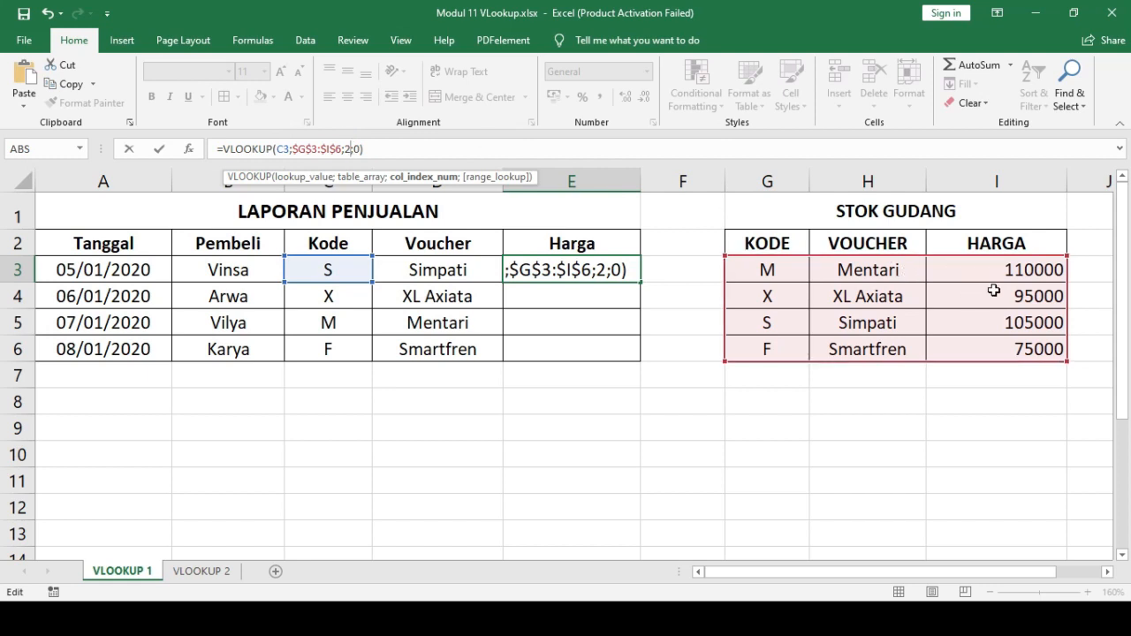
{"action": "key", "text": "BackSpace"}
{"action": "type", "text": "3"}
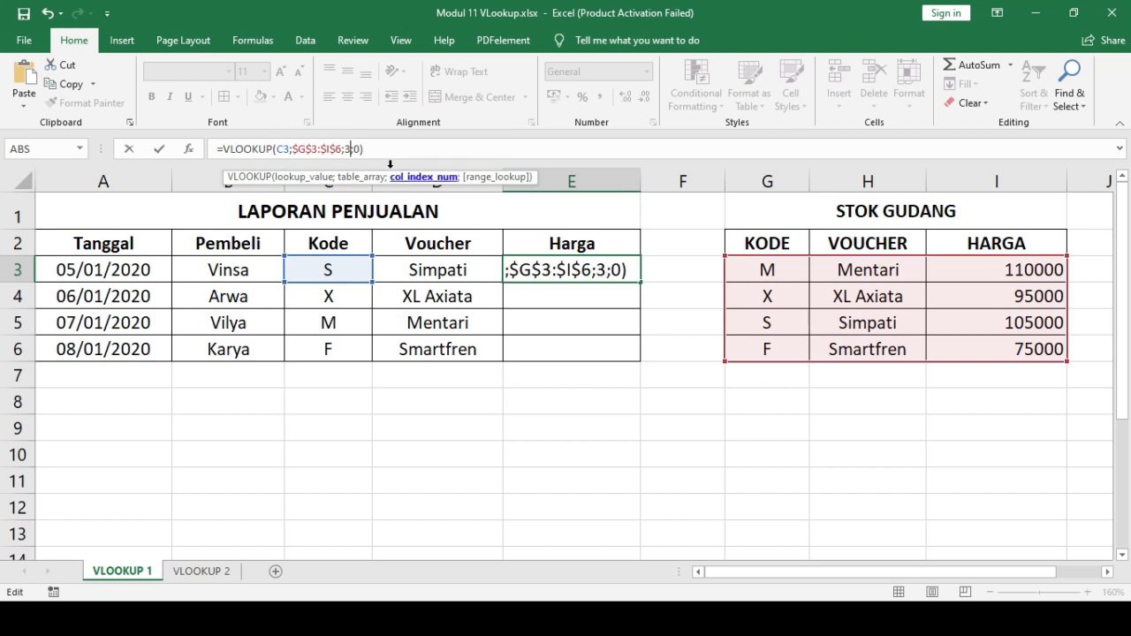
{"action": "left_click", "coordinate": [359, 148]}
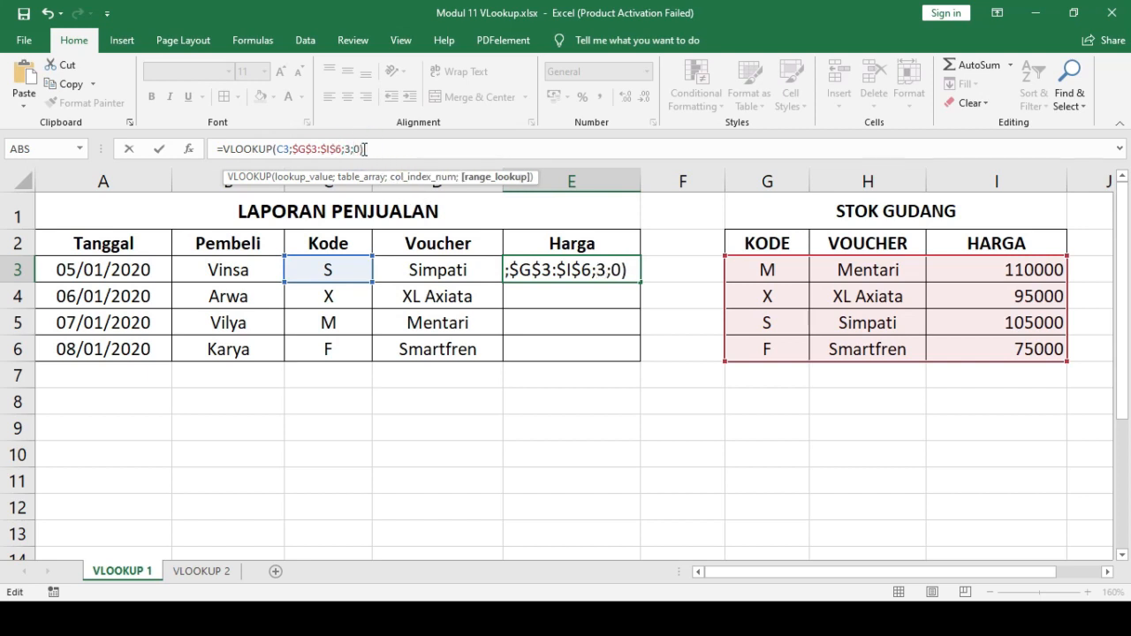
{"action": "key", "text": "Return"}
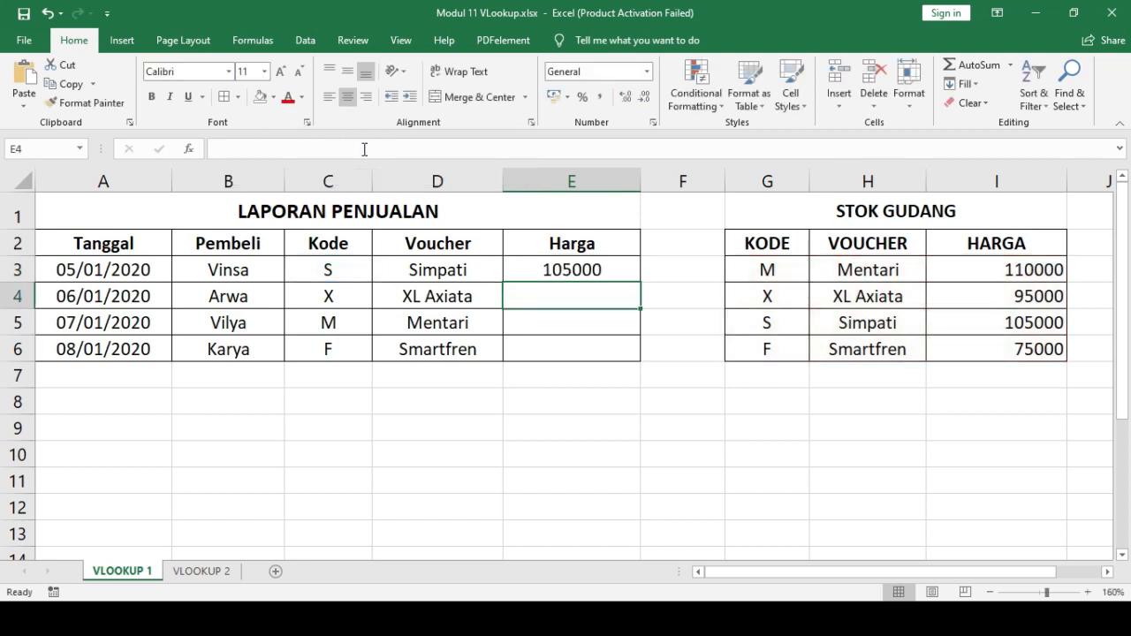
- Fill the Harga formula from E3 down to E6
{"action": "left_click", "coordinate": [574, 272]}
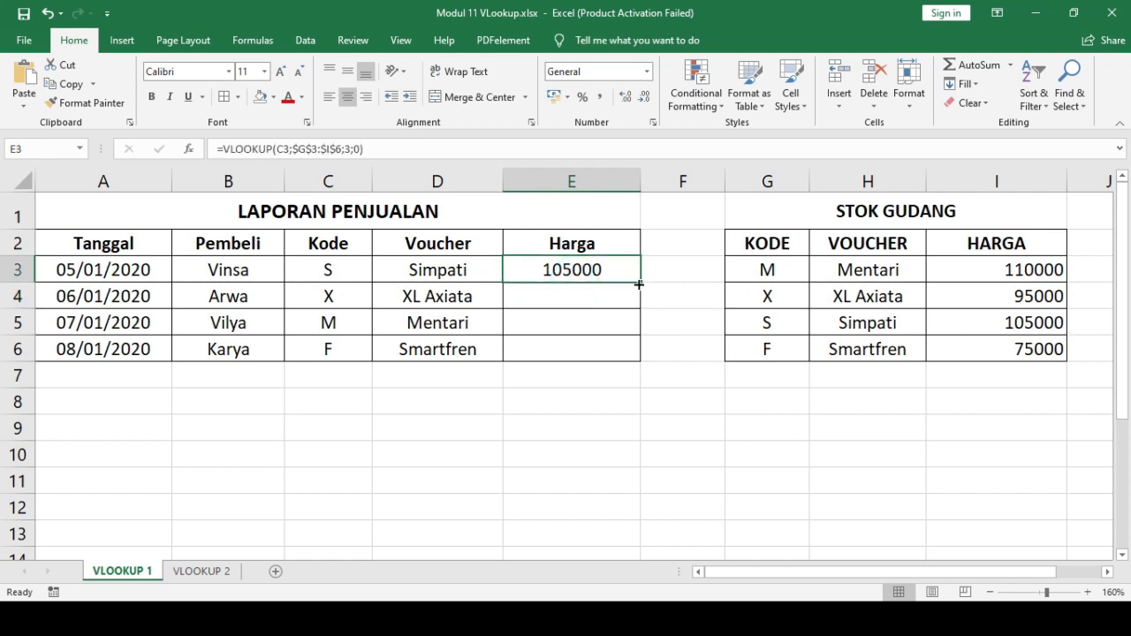
{"action": "left_click_drag", "start_coordinate": [641, 281], "coordinate": [635, 358]}
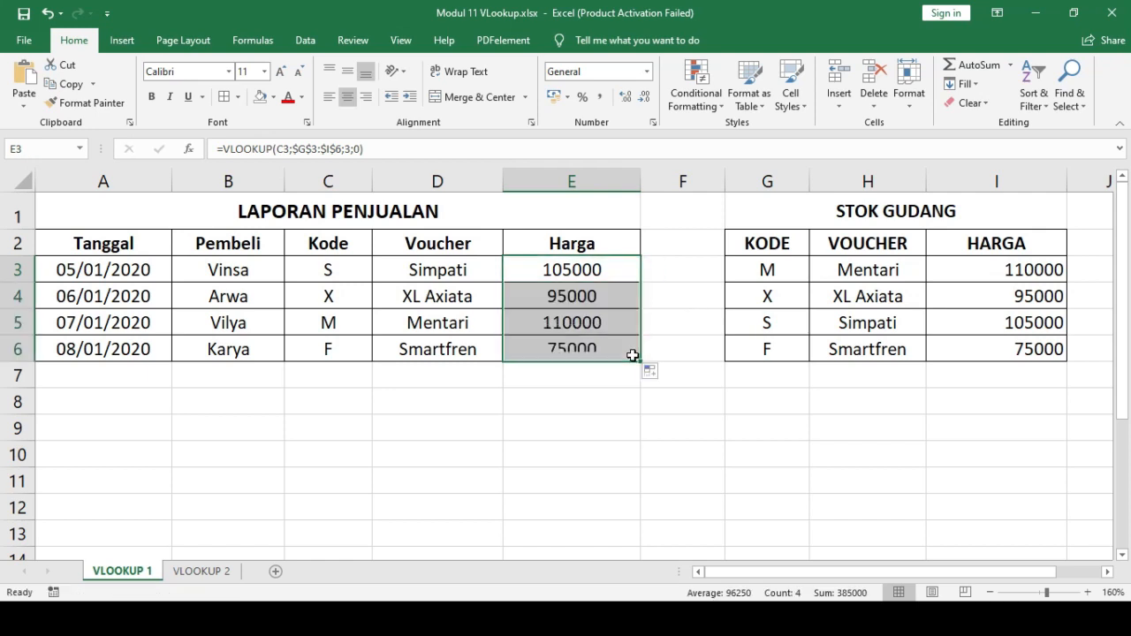
{"action": "left_click", "coordinate": [607, 424]}
- Clear the Harga formulas from cells E3 to E6
{"action": "left_click_drag", "start_coordinate": [581, 265], "coordinate": [587, 349]}
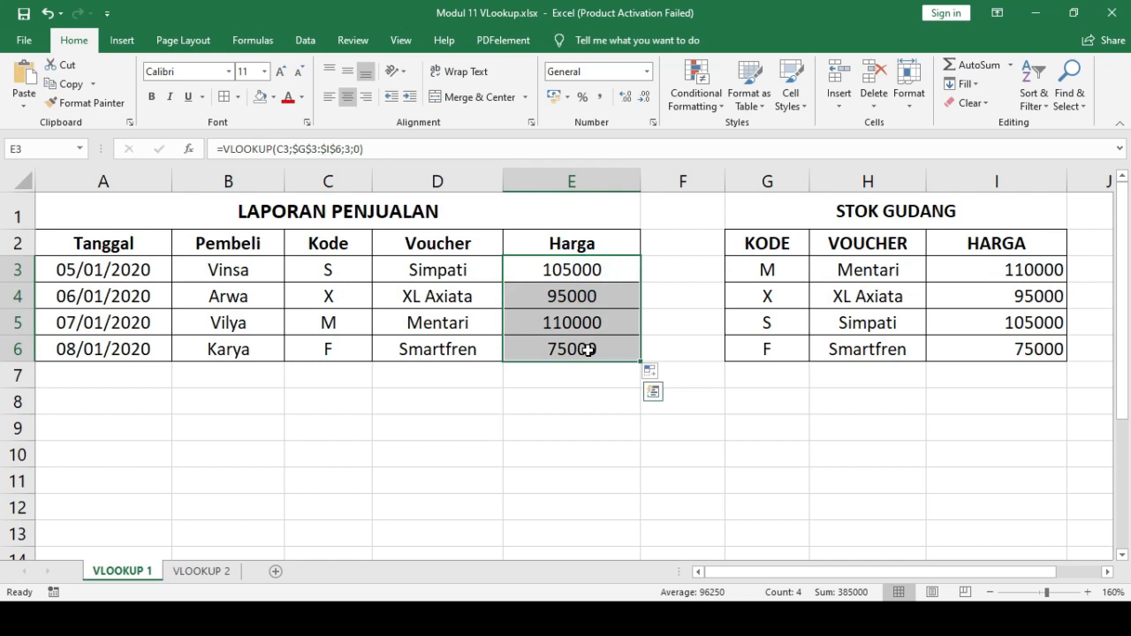
{"action": "key", "text": "Delete"}
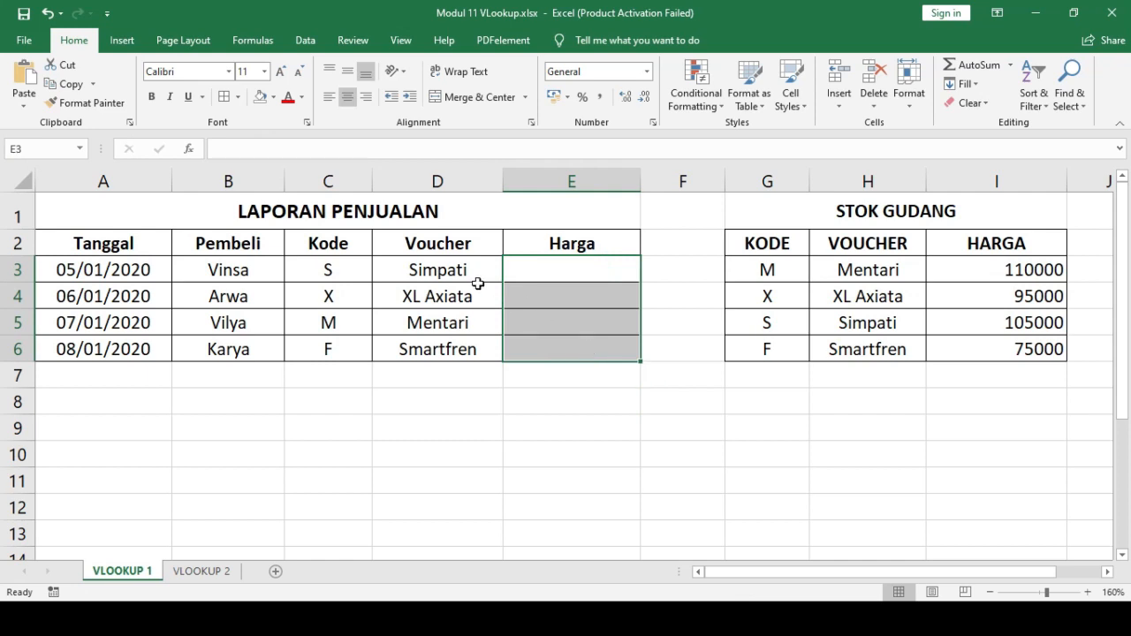
- Start a VLOOKUP formula in E3 with the Kode cell C3 as its lookup value
{"action": "left_click", "coordinate": [595, 276]}
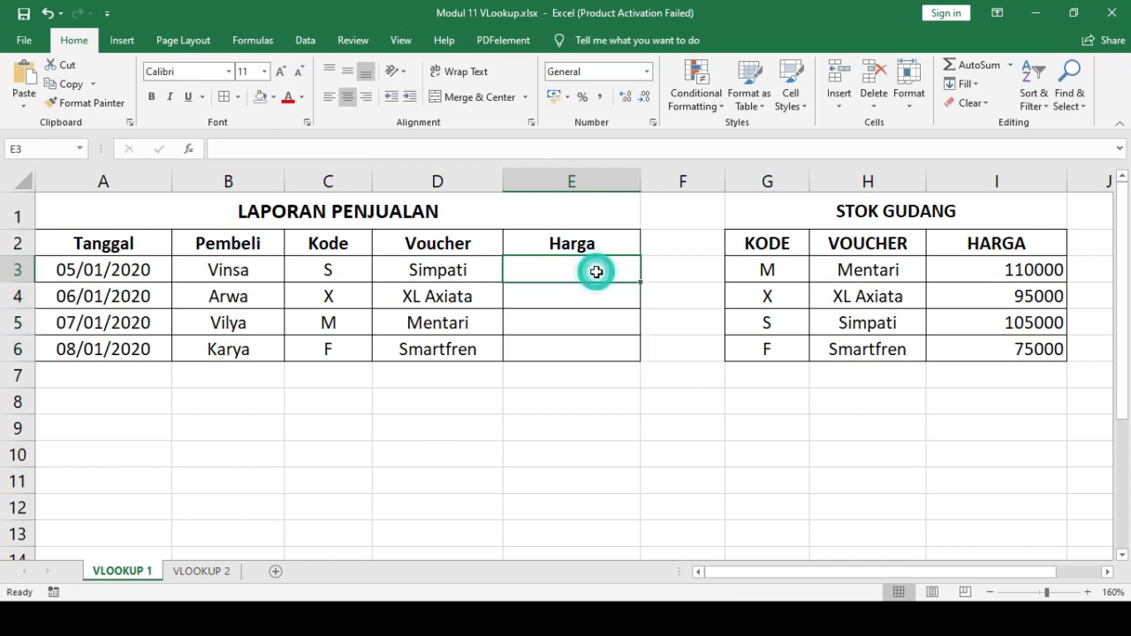
{"action": "type", "text": "="}
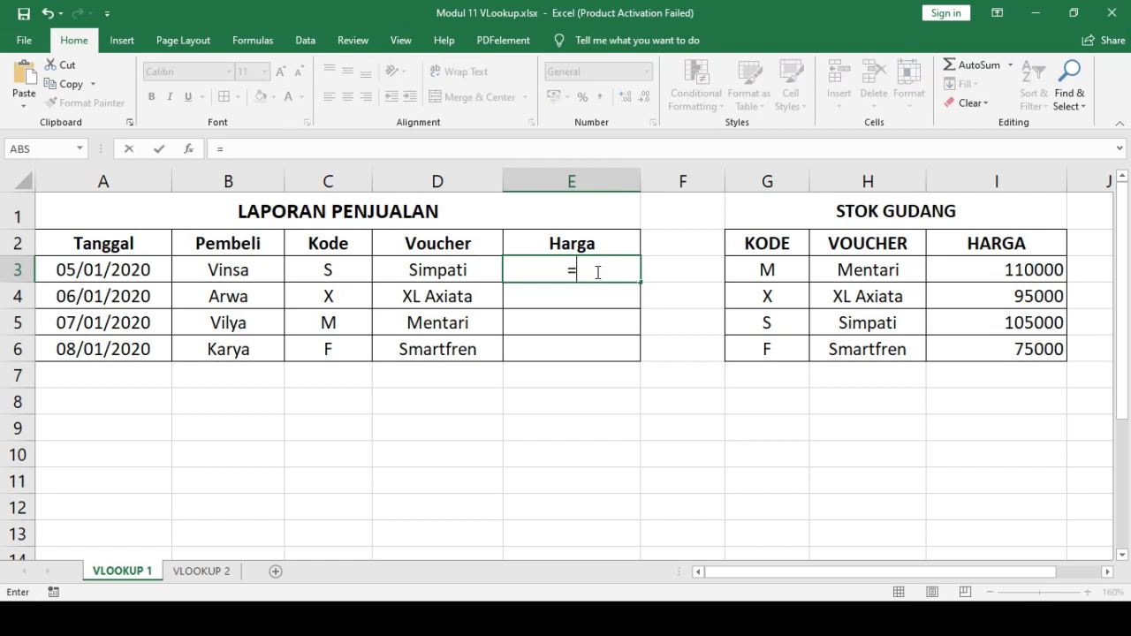
{"action": "type", "text": "VLOO"}
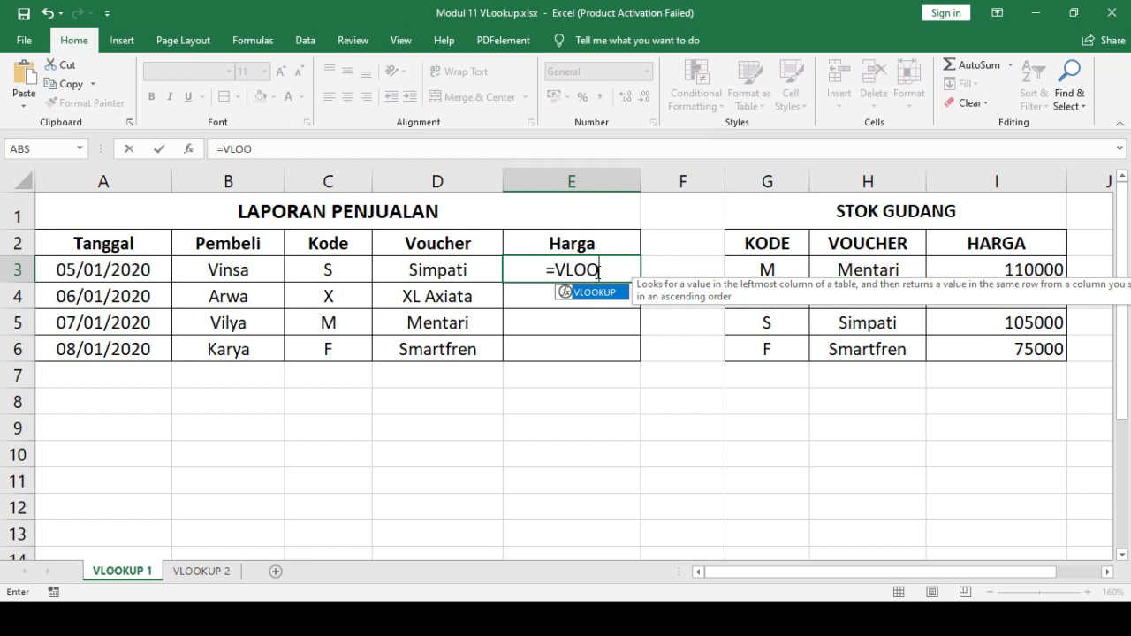
{"action": "type", "text": "KUP("}
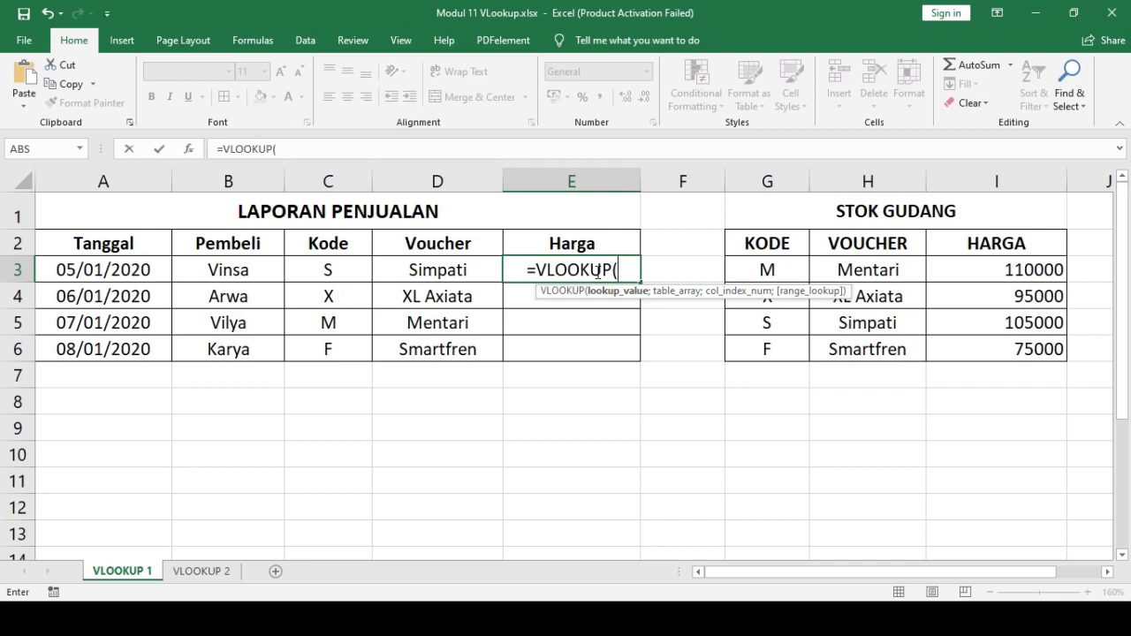
{"action": "key", "text": "alt+Tab"}
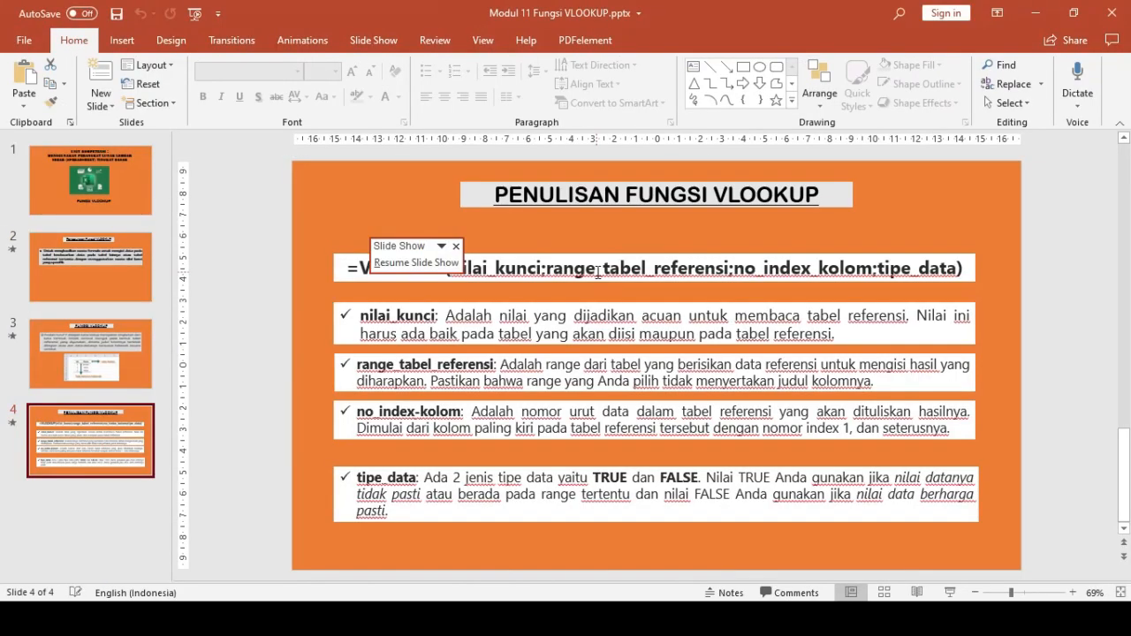
{"action": "key", "text": "alt+Tab"}
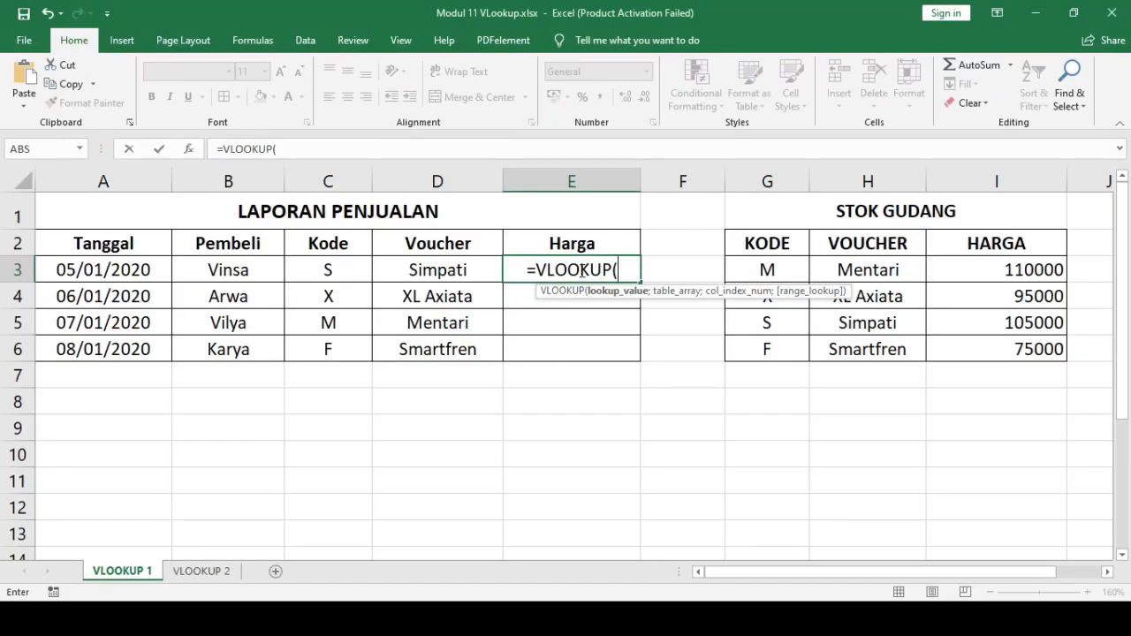
{"action": "left_click", "coordinate": [335, 269]}
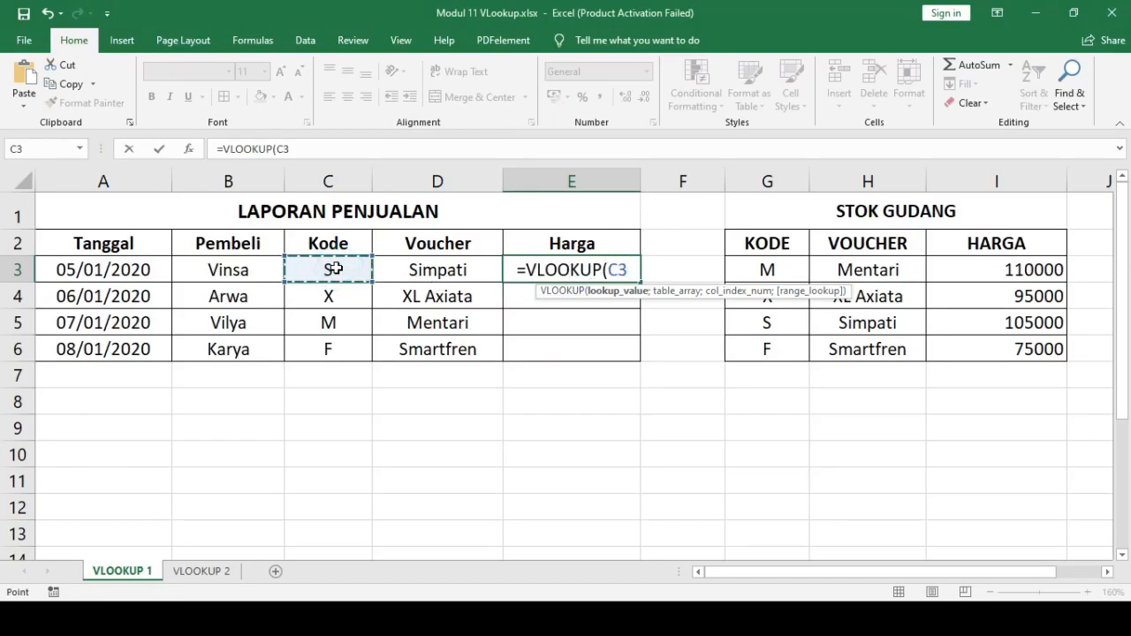
{"action": "type", "text": ";"}
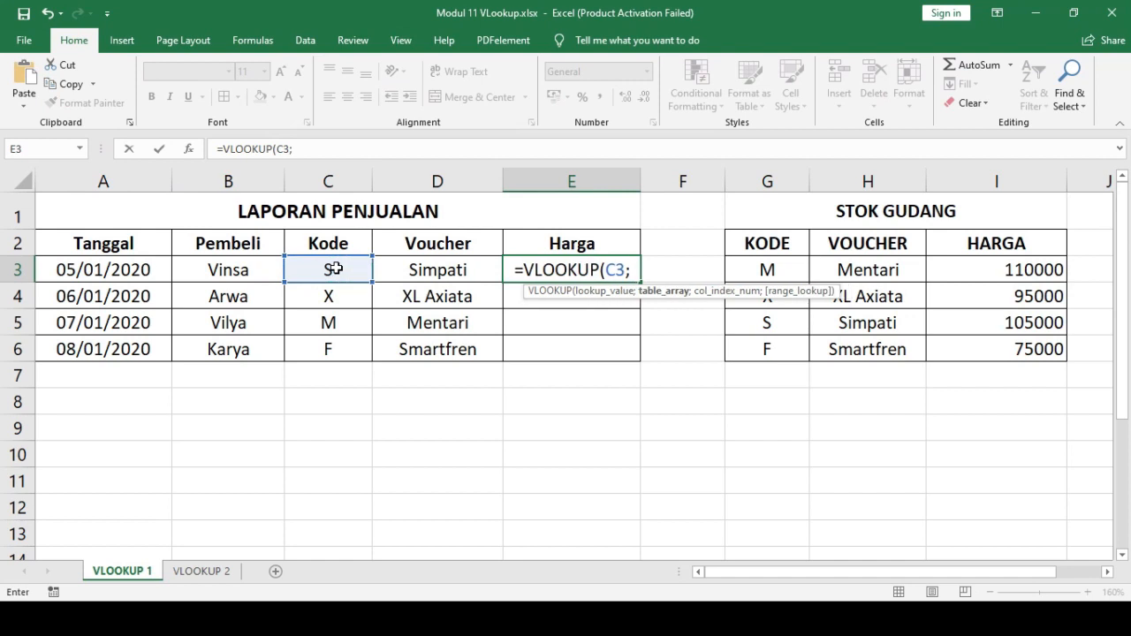
- Complete E3's VLOOKUP formula with the absolute table range $G$3:$I$6, column index 3 and FALSE for an exact match
{"action": "left_click_drag", "start_coordinate": [790, 269], "coordinate": [990, 350]}
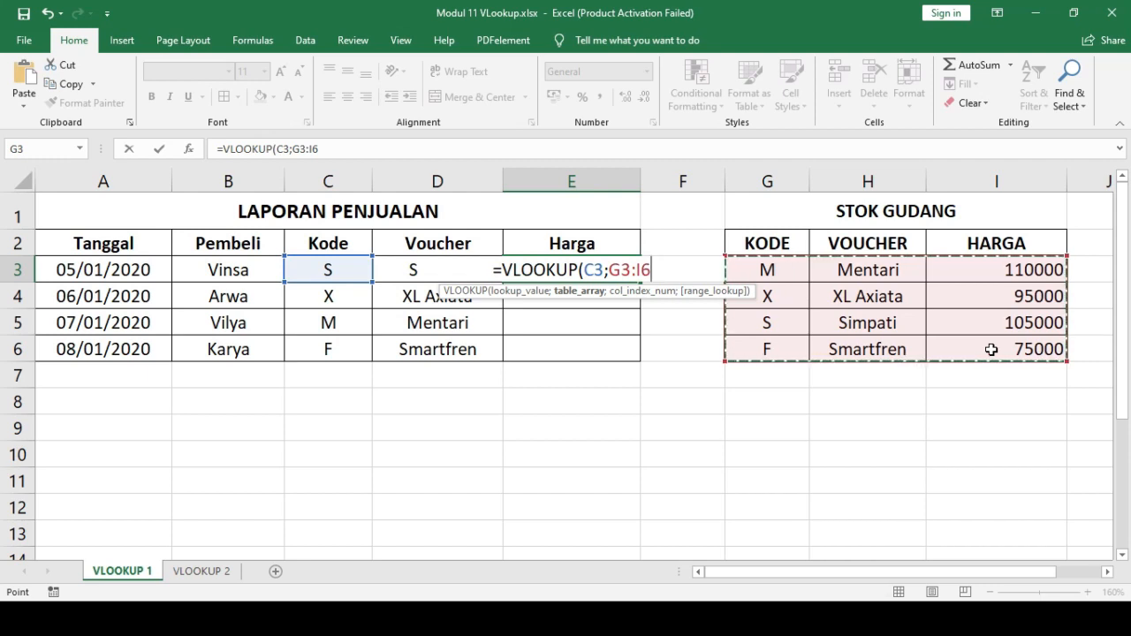
{"action": "key", "text": "F4"}
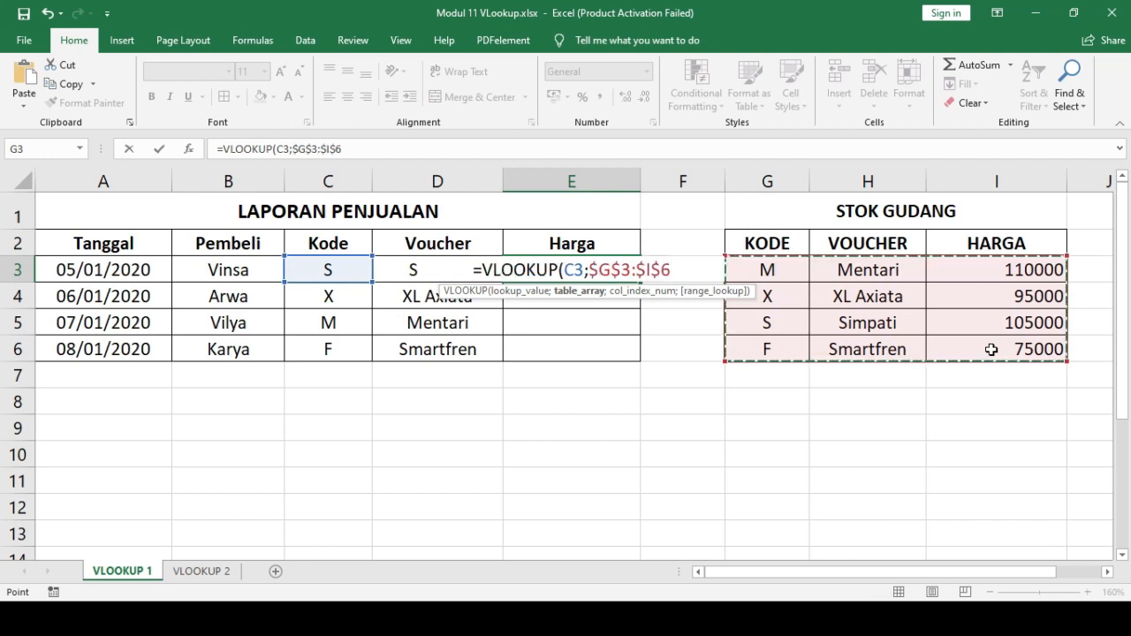
{"action": "type", "text": ";"}
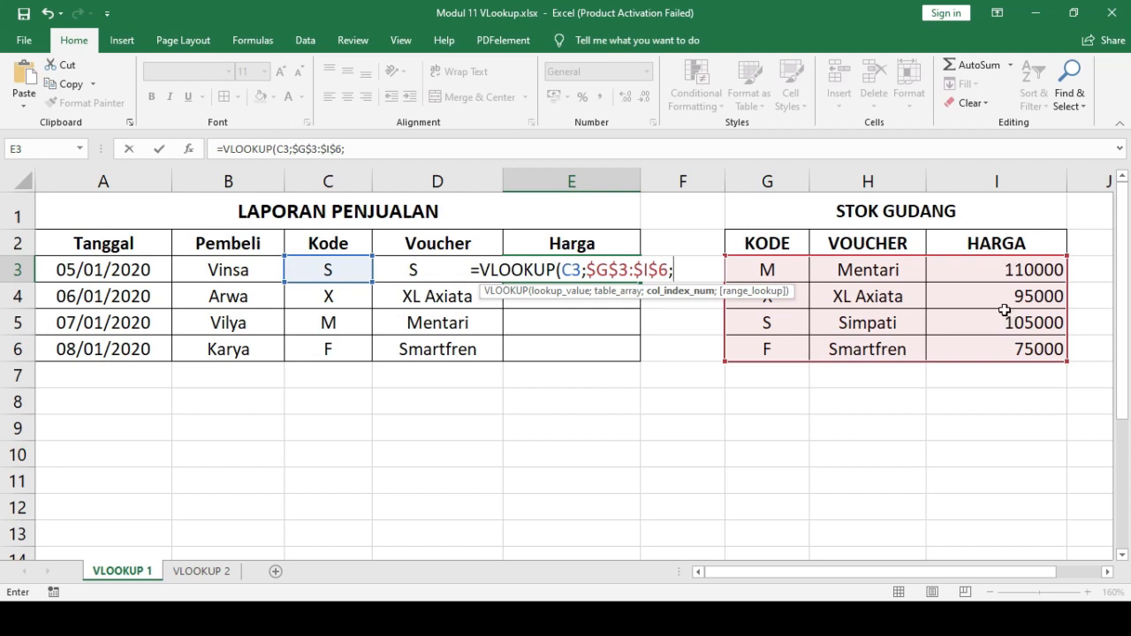
{"action": "type", "text": "3;"}
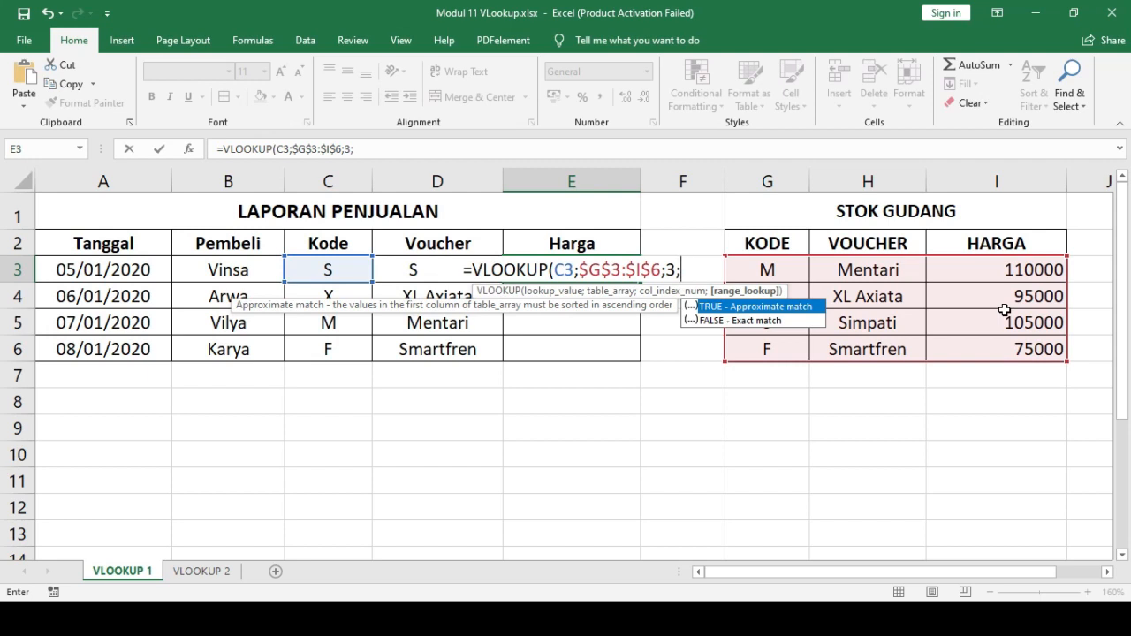
{"action": "type", "text": "FA"}
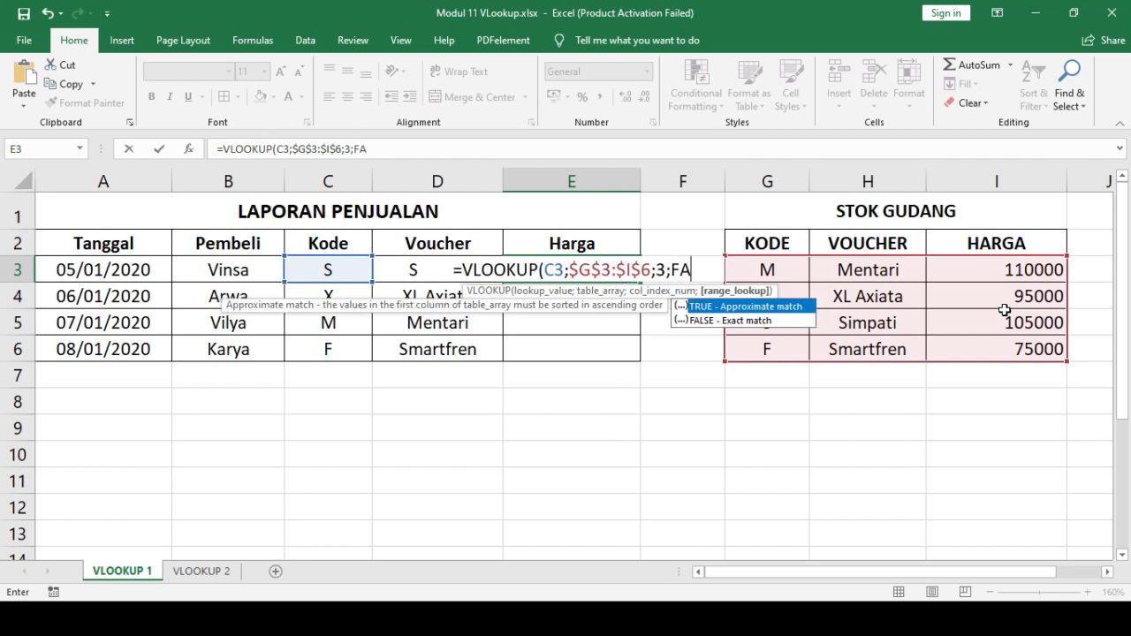
{"action": "type", "text": "LSE)"}
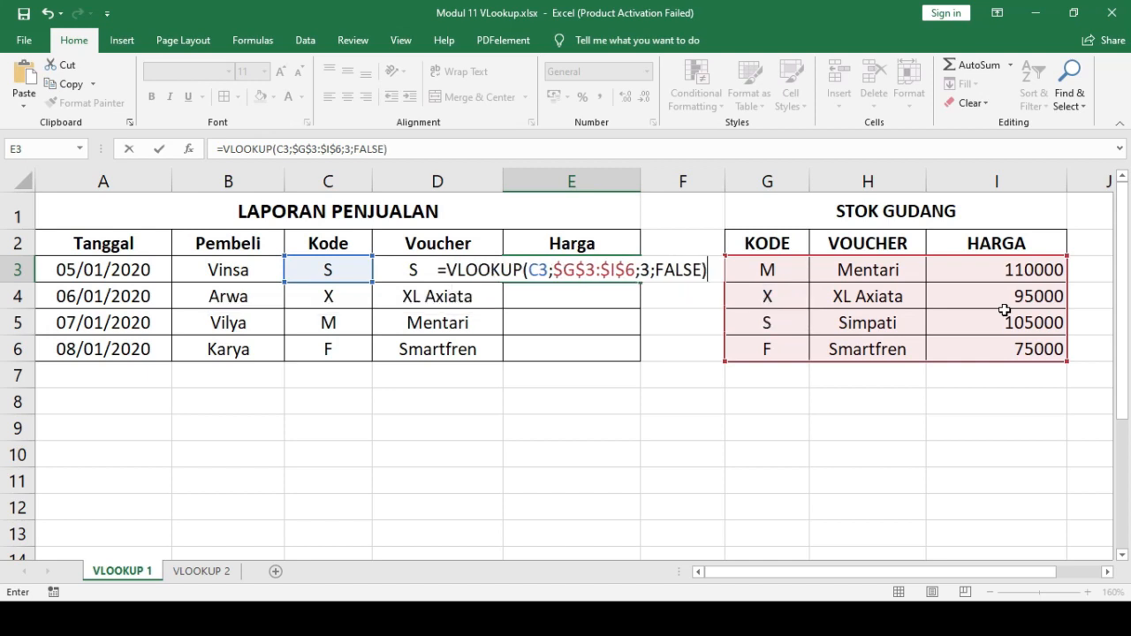
{"action": "key", "text": "Return"}
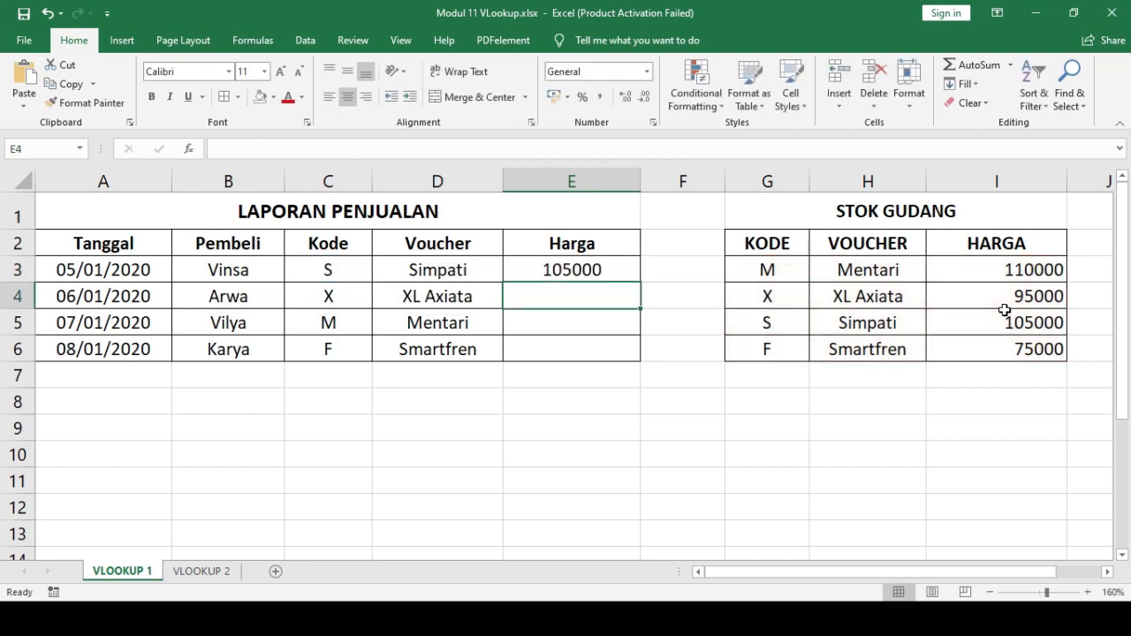
- Fill the new Harga formula from E3 down to E6
{"action": "left_click", "coordinate": [603, 272]}
{"action": "left_click_drag", "start_coordinate": [641, 283], "coordinate": [633, 364]}
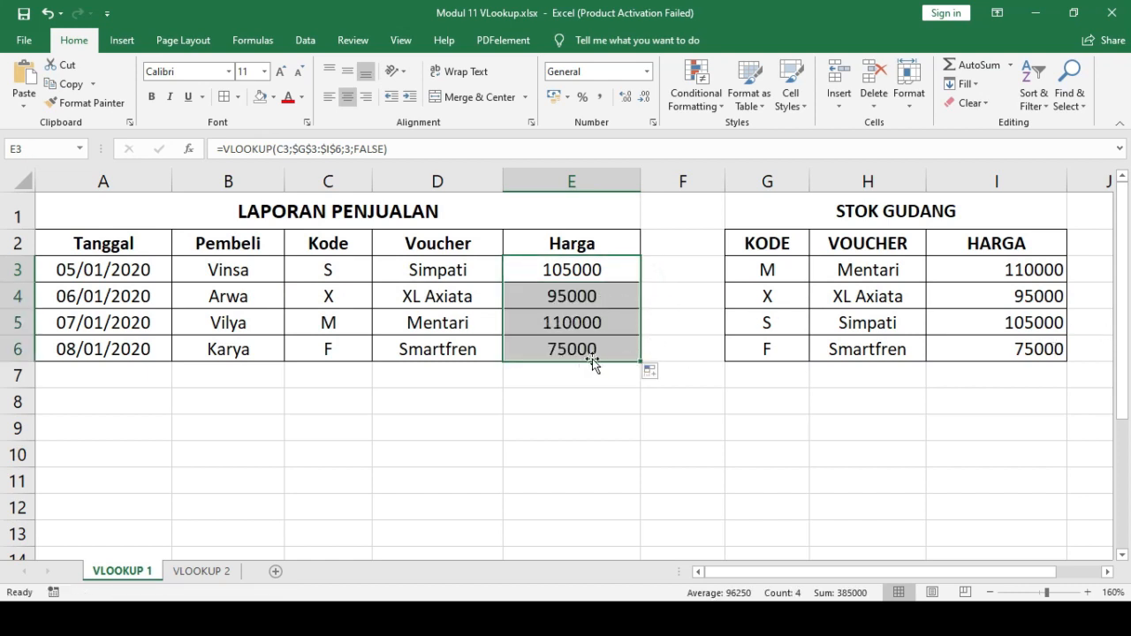
{"action": "left_click", "coordinate": [594, 384]}
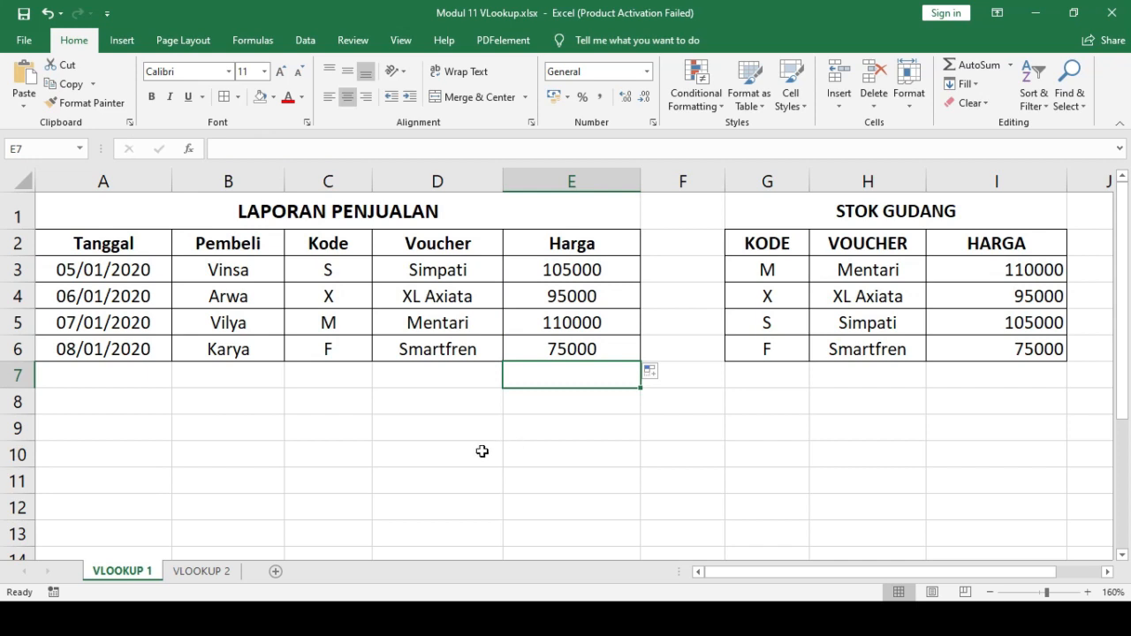
- Switch to the VLOOKUP 2 worksheet
{"action": "left_click", "coordinate": [202, 571]}
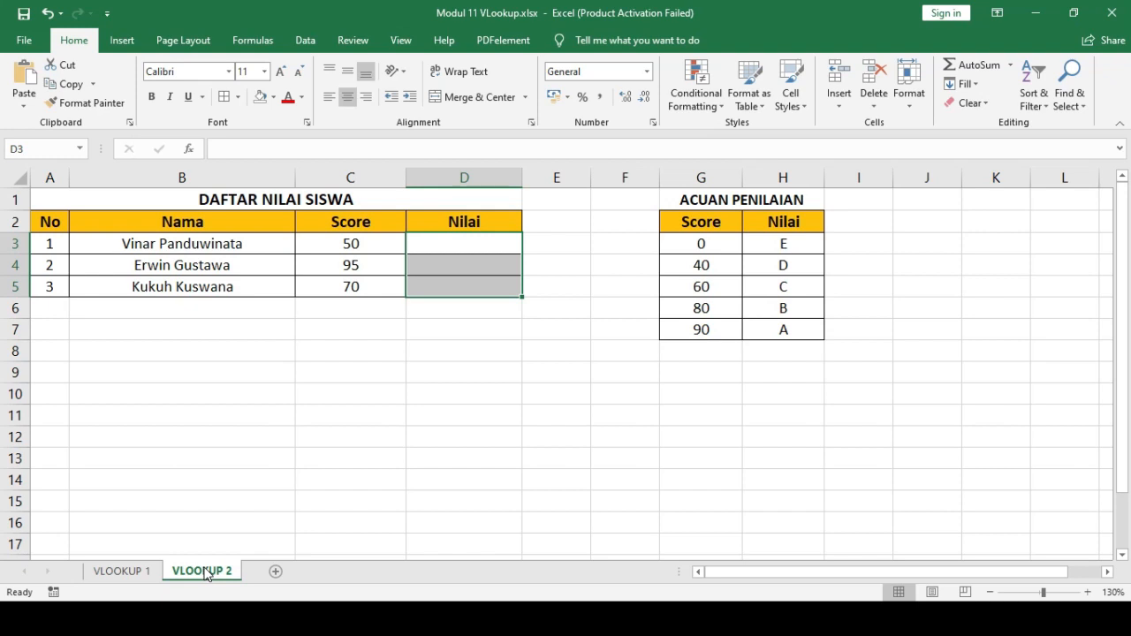
{"action": "left_click", "coordinate": [348, 447]}
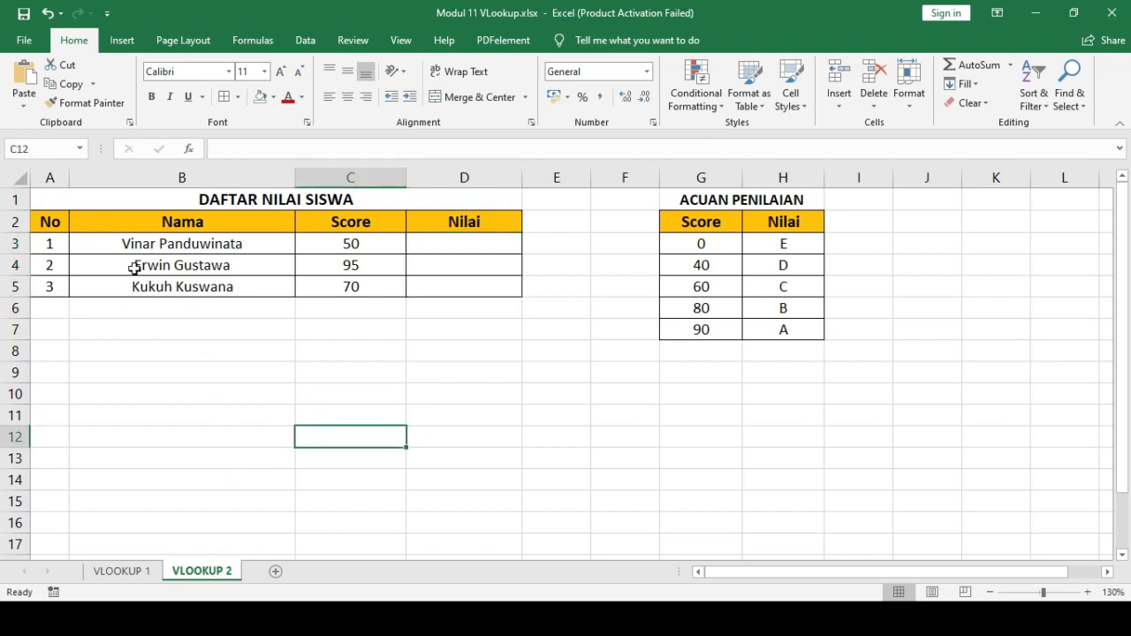
- Examine the DAFTAR NILAI SISWA table, its Nilai cells D3 to D5, and the ACUAN PENILAIAN reference table
{"action": "left_click_drag", "start_coordinate": [51, 202], "coordinate": [495, 328]}
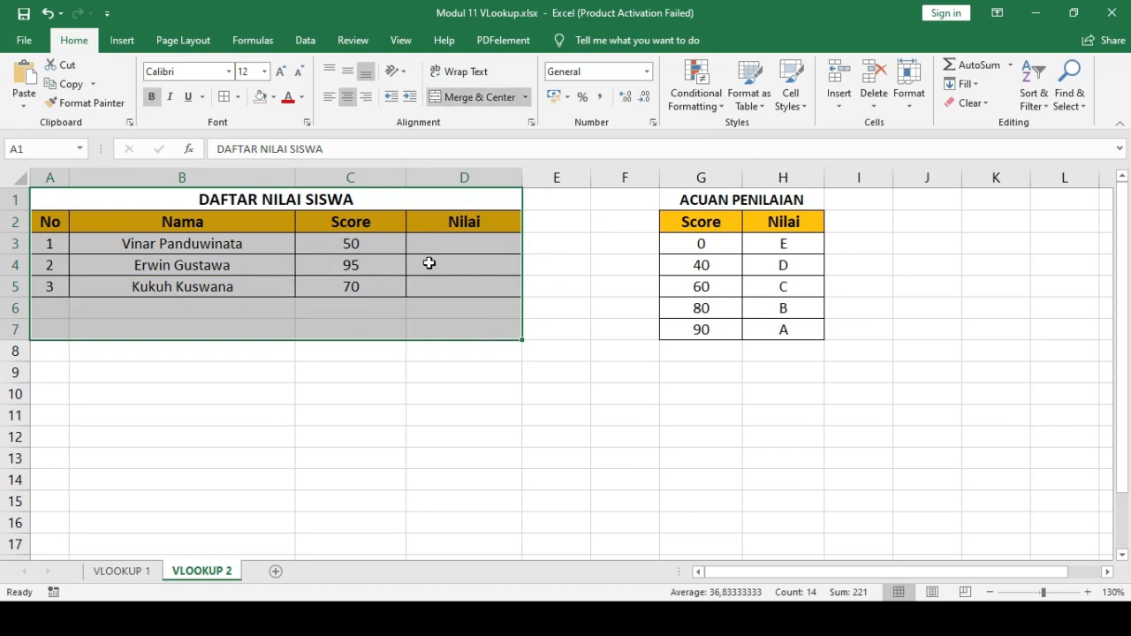
{"action": "left_click", "coordinate": [469, 245]}
{"action": "left_click", "coordinate": [437, 268]}
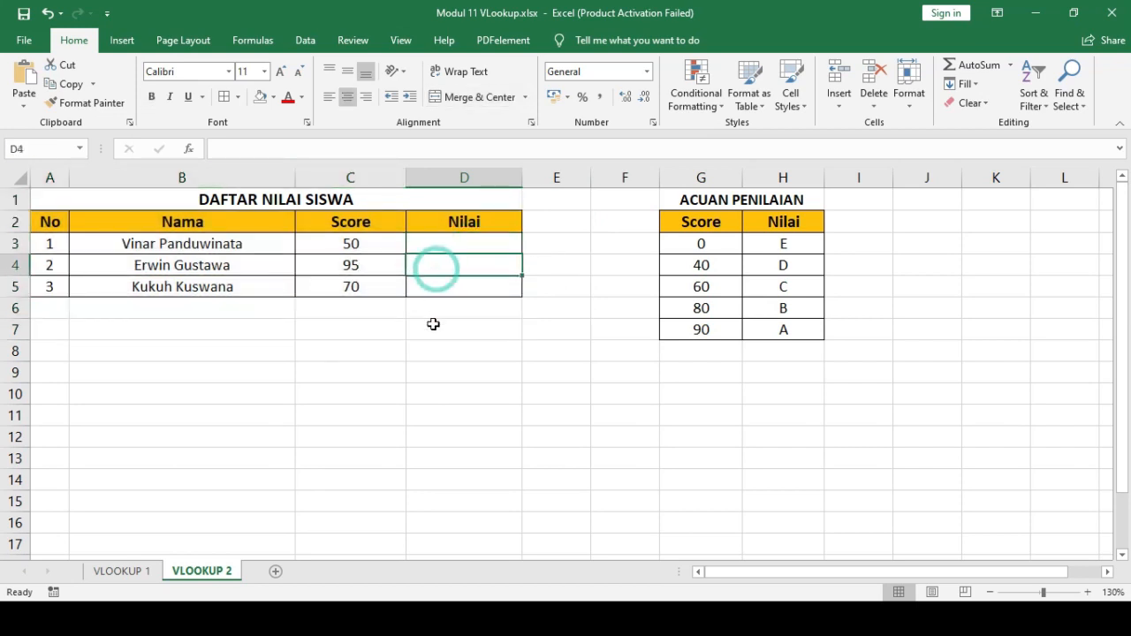
{"action": "left_click", "coordinate": [433, 324]}
{"action": "left_click_drag", "start_coordinate": [667, 200], "coordinate": [778, 331]}
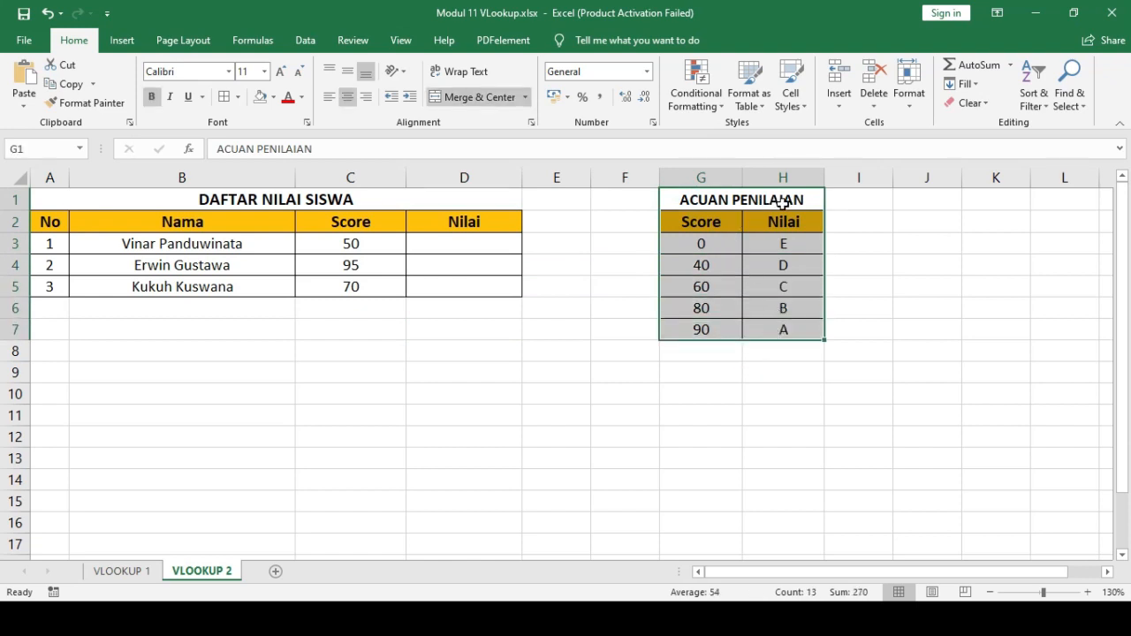
{"action": "left_click", "coordinate": [596, 355]}
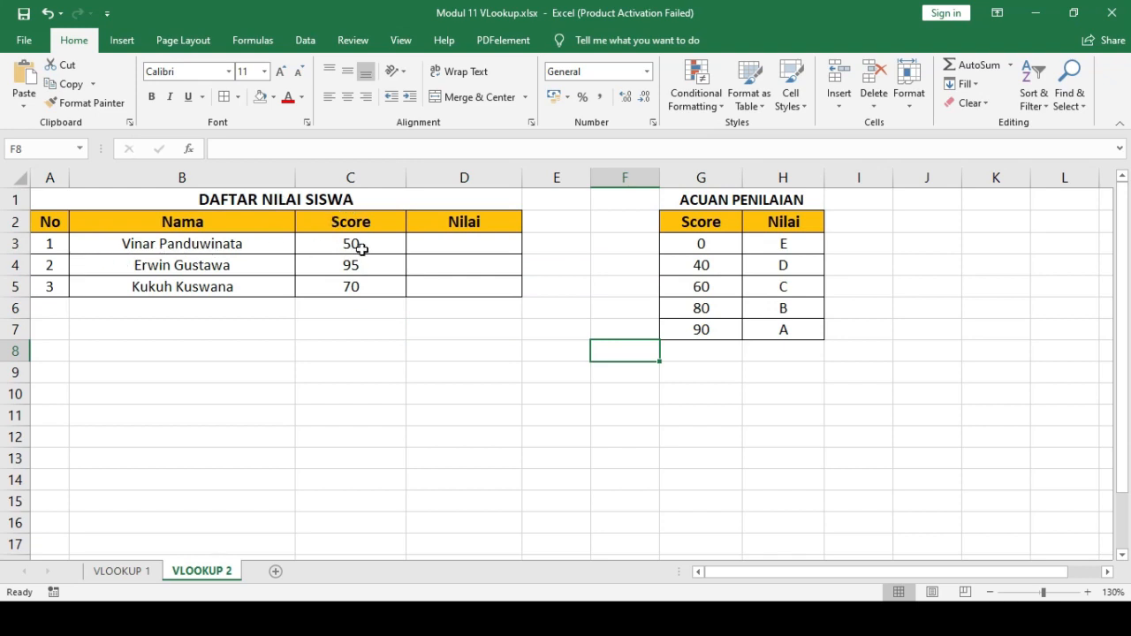
{"action": "left_click", "coordinate": [461, 246]}
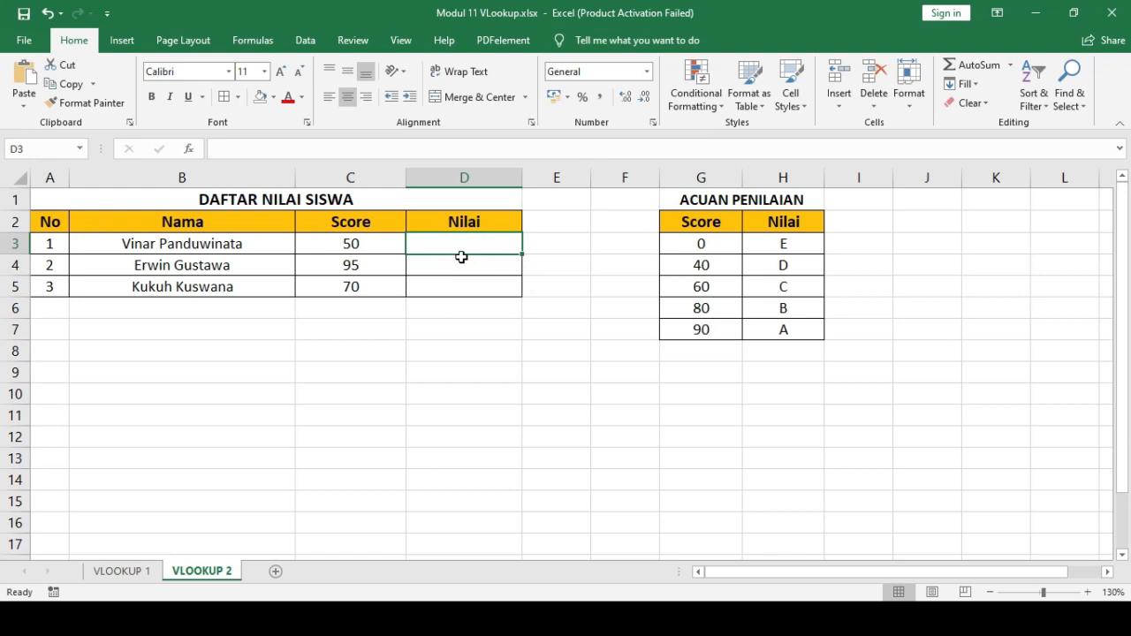
{"action": "left_click_drag", "start_coordinate": [464, 246], "coordinate": [453, 300]}
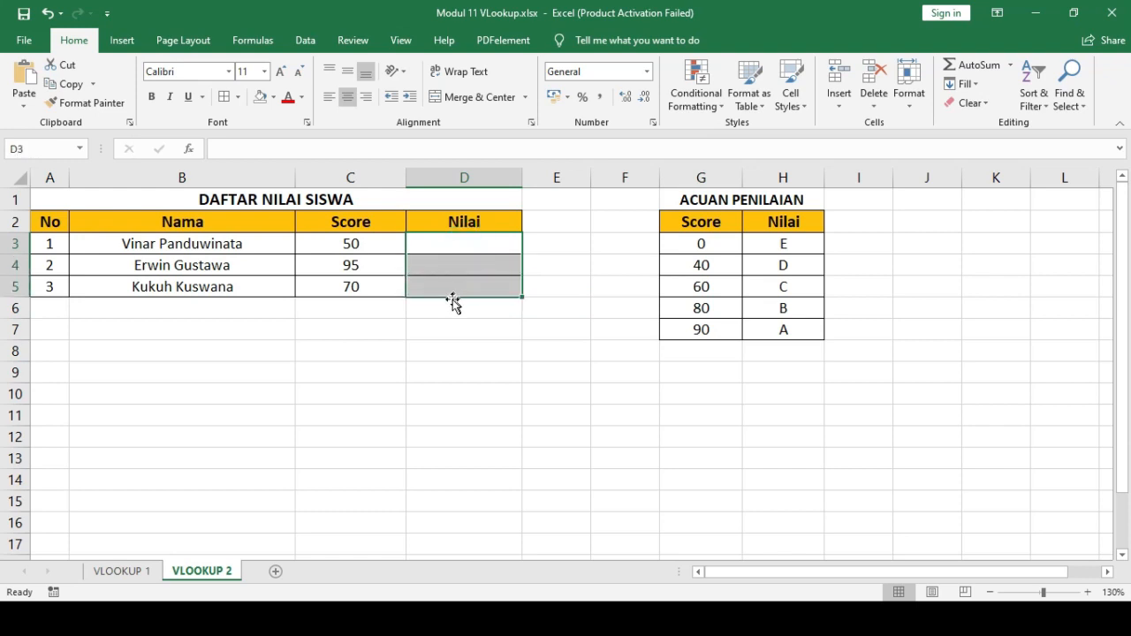
{"action": "left_click_drag", "start_coordinate": [688, 200], "coordinate": [775, 330]}
{"action": "left_click", "coordinate": [756, 395]}
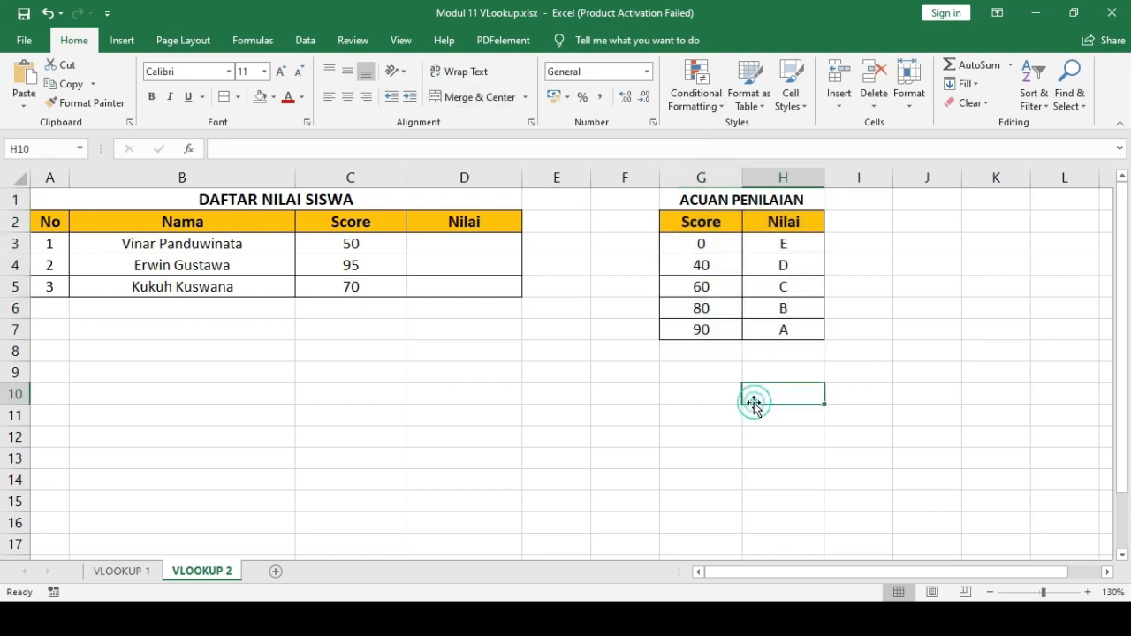
- Examine the score thresholds and their matching Nilai grades in the ACUAN PENILAIAN table, row by row
{"action": "left_click", "coordinate": [712, 246]}
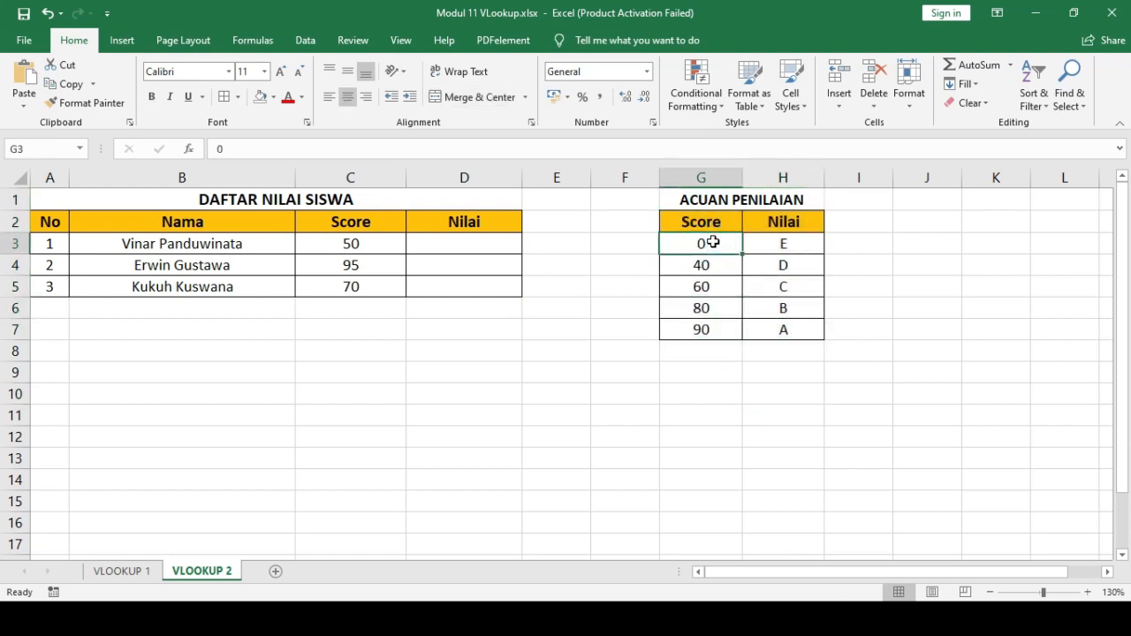
{"action": "left_click_drag", "start_coordinate": [714, 203], "coordinate": [795, 336]}
{"action": "left_click", "coordinate": [791, 392]}
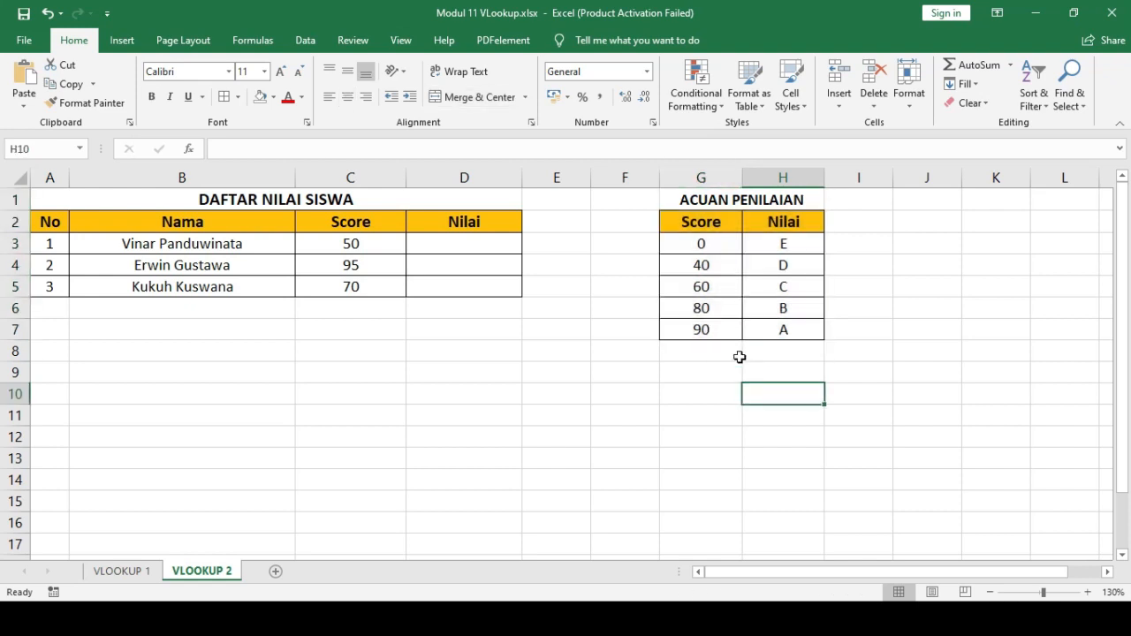
{"action": "left_click", "coordinate": [712, 246]}
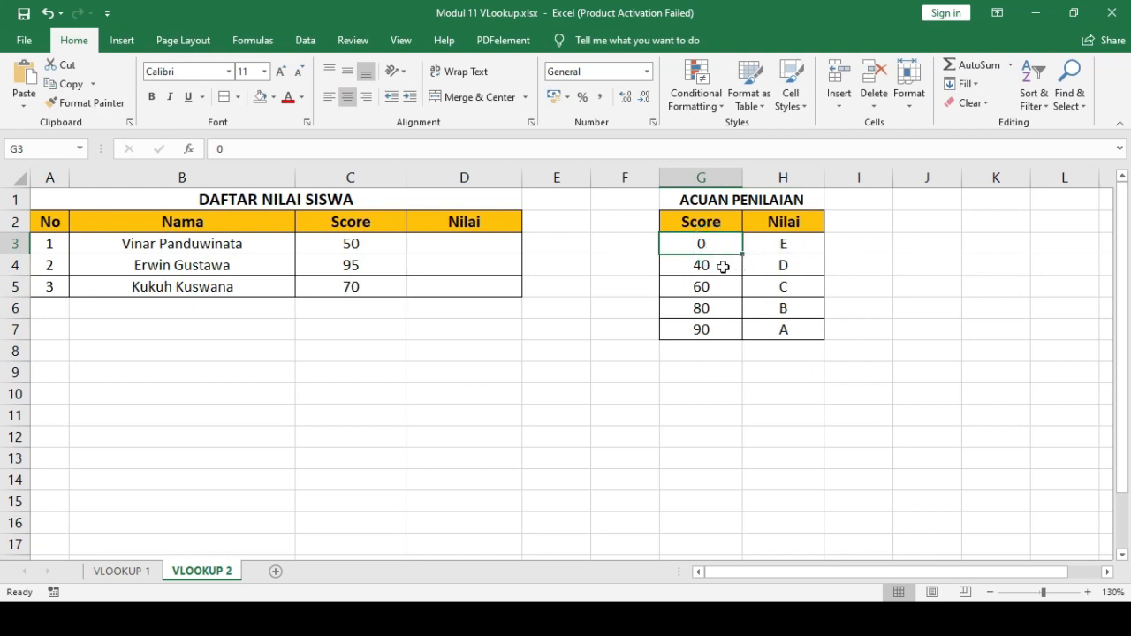
{"action": "left_click", "coordinate": [721, 267]}
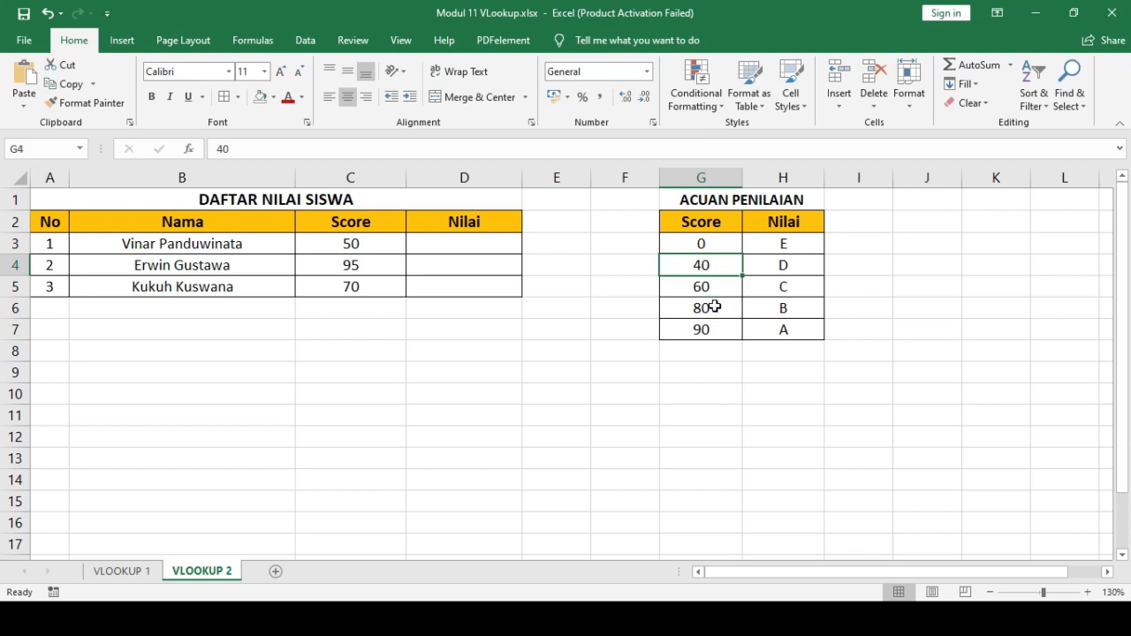
{"action": "left_click", "coordinate": [785, 287]}
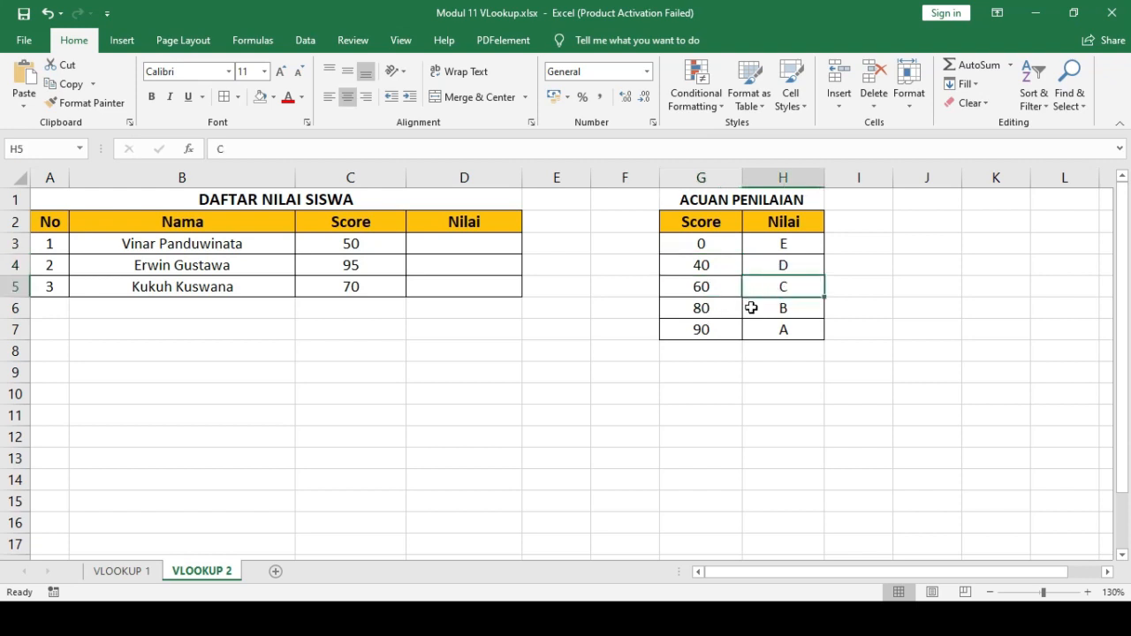
{"action": "left_click", "coordinate": [781, 308]}
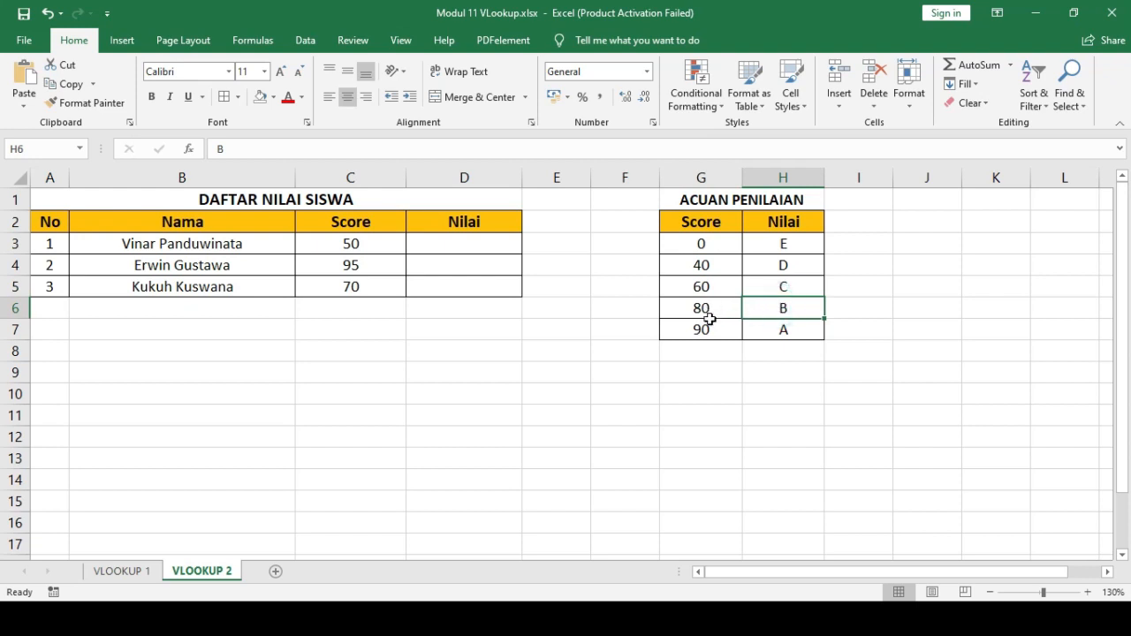
{"action": "left_click", "coordinate": [786, 332]}
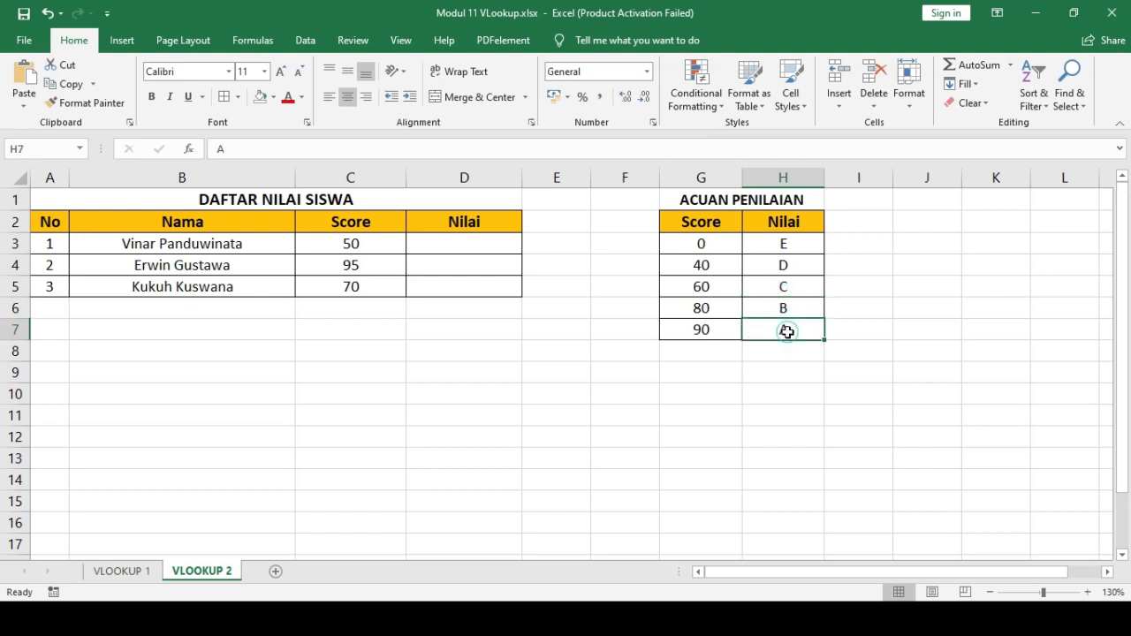
- Examine the ACUAN PENILAIAN table, its data range G3:H7, and the first student's Score and Nilai cells C3 and D3
{"action": "left_click", "coordinate": [712, 370]}
{"action": "left_click", "coordinate": [690, 199]}
{"action": "left_click_drag", "start_coordinate": [767, 219], "coordinate": [798, 335]}
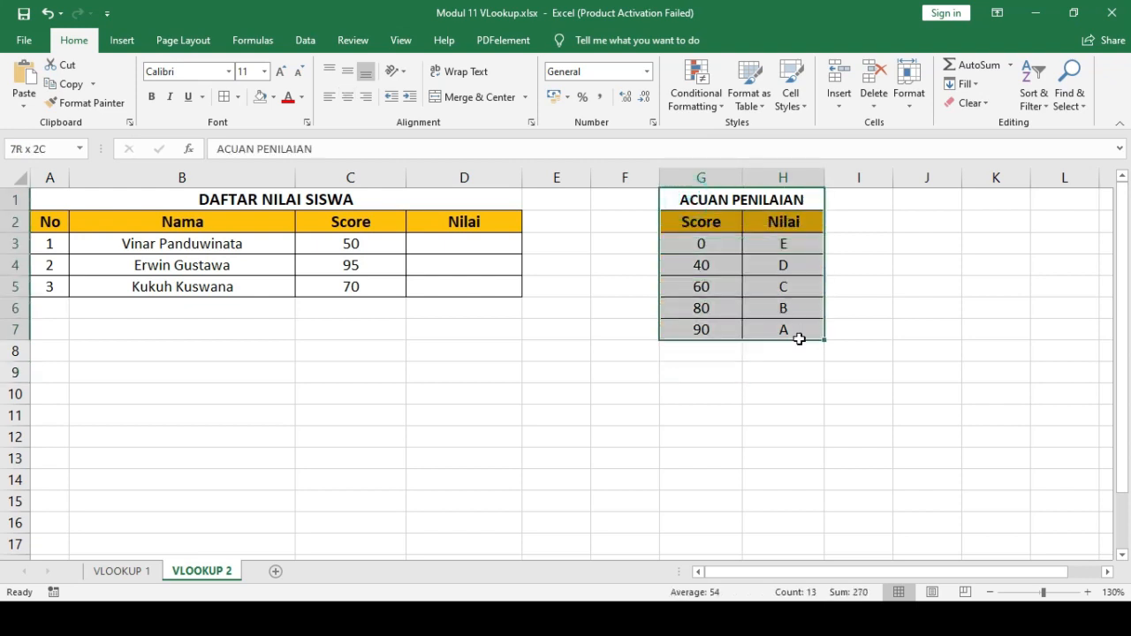
{"action": "left_click", "coordinate": [785, 409]}
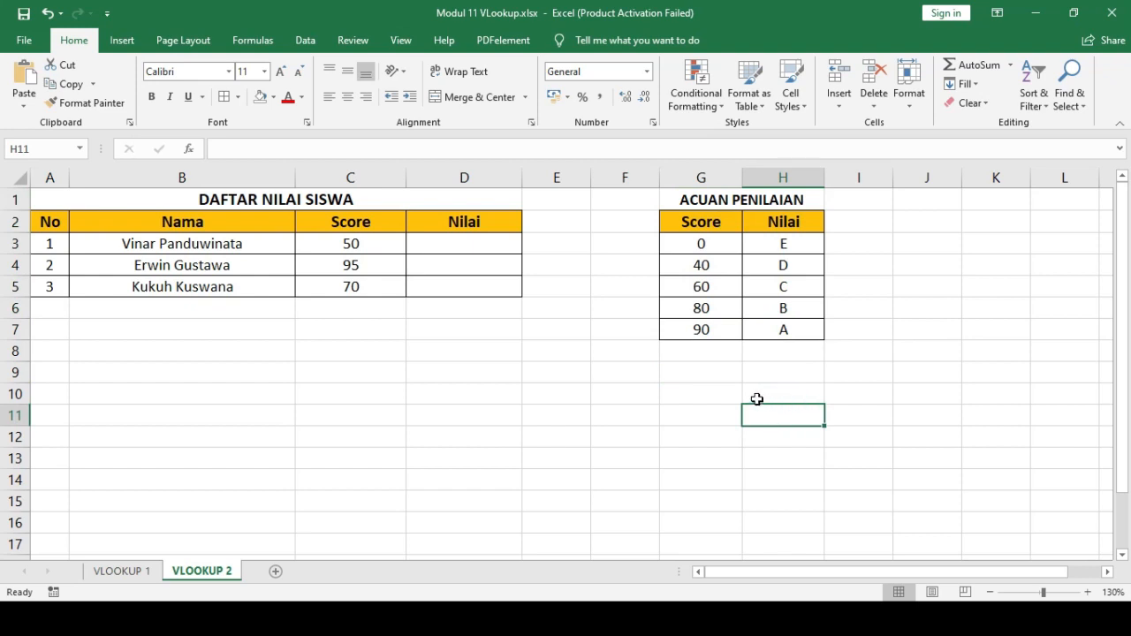
{"action": "left_click", "coordinate": [380, 248]}
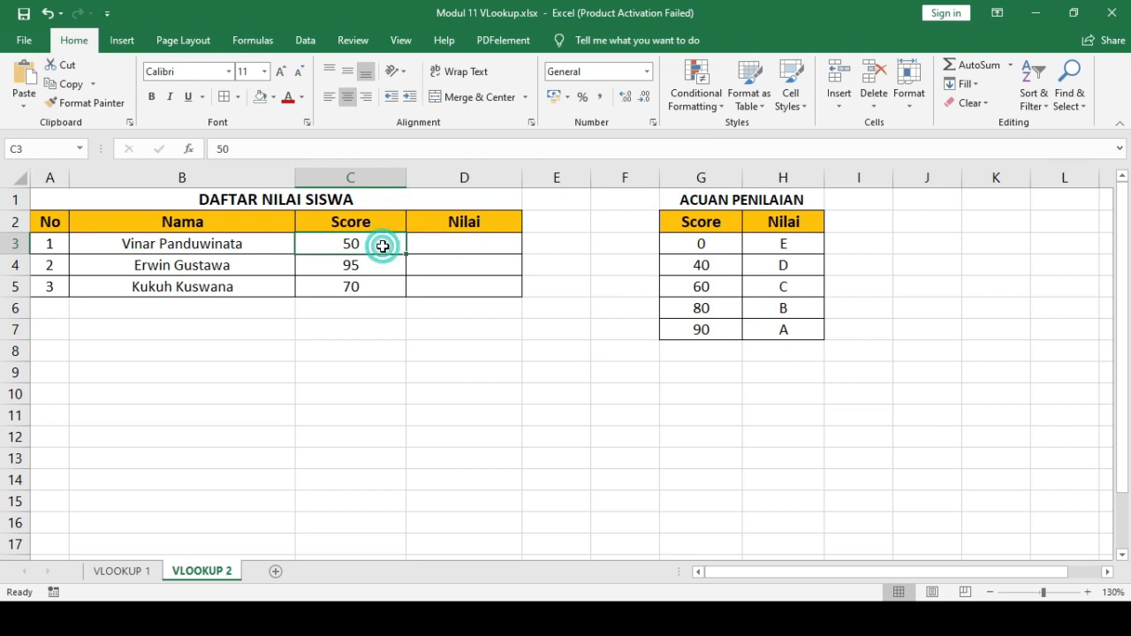
{"action": "left_click", "coordinate": [440, 246]}
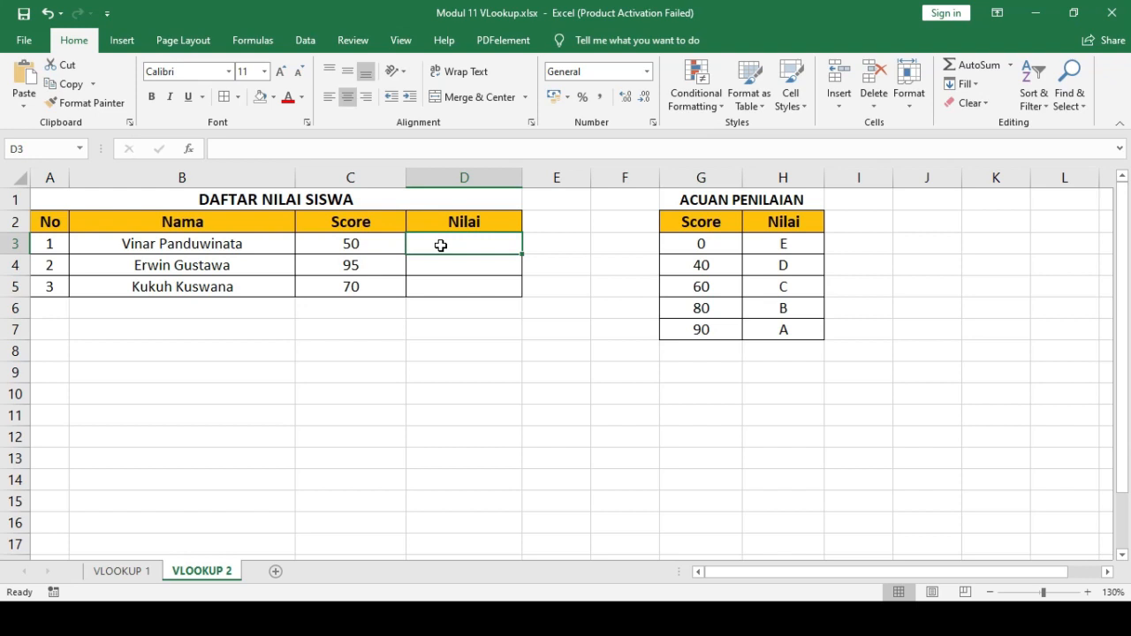
{"action": "left_click_drag", "start_coordinate": [708, 246], "coordinate": [778, 329]}
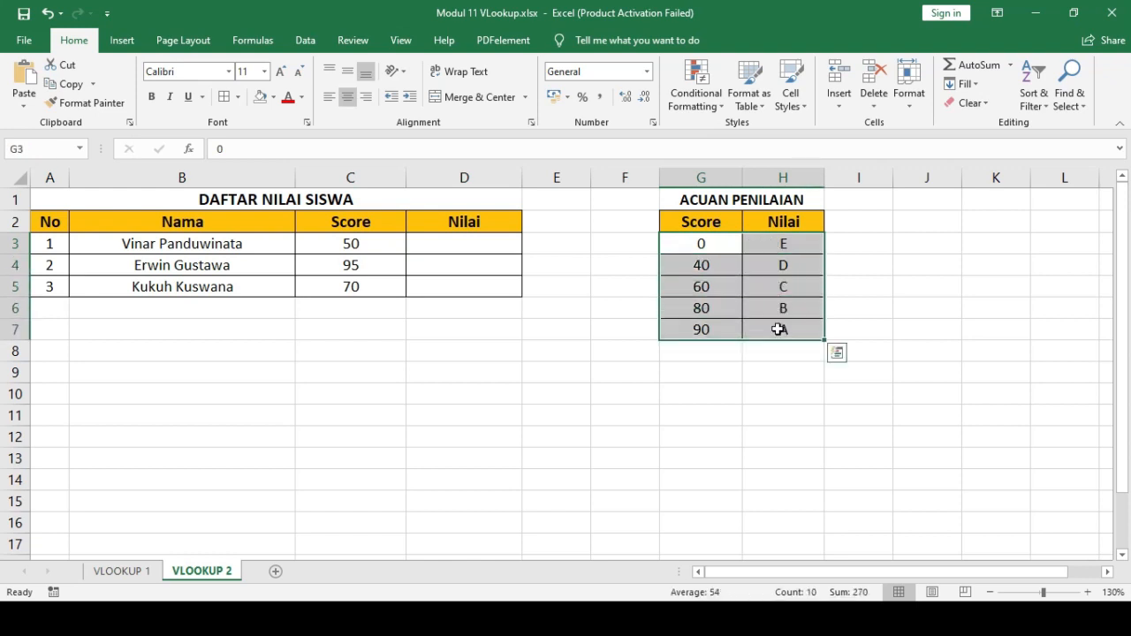
- Examine the grade letters in the Nilai column of ACUAN PENILAIAN, from H3 down to H7 and back
{"action": "left_click", "coordinate": [769, 247]}
{"action": "key", "text": "Down"}
{"action": "key", "text": "Down"}
{"action": "key", "text": "Down"}
{"action": "key", "text": "Down"}
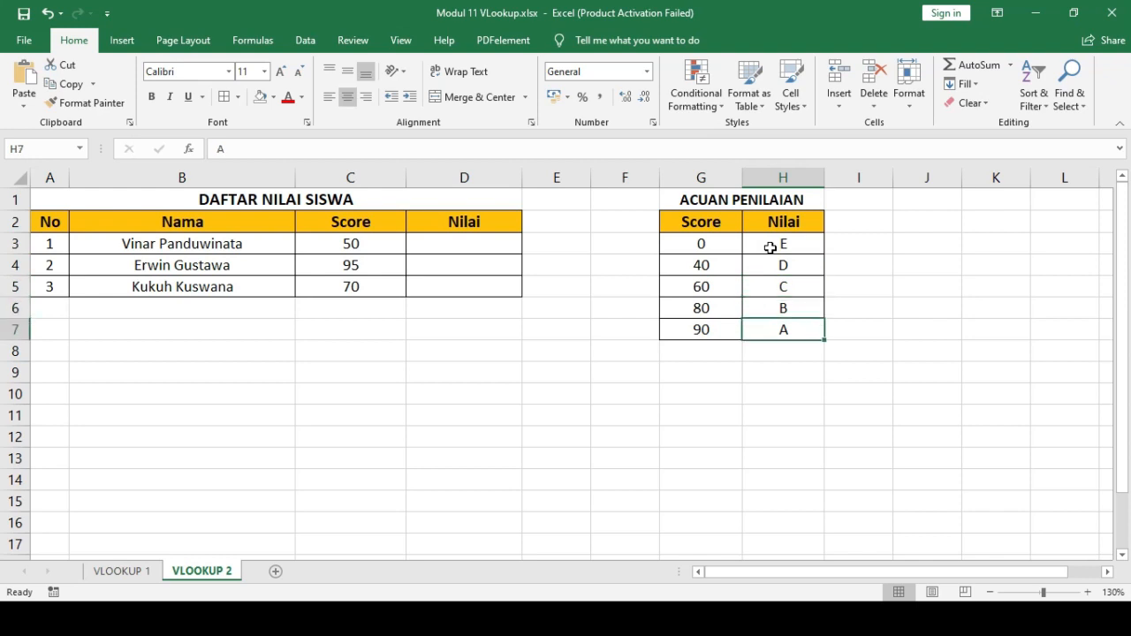
{"action": "key", "text": "Up"}
{"action": "key", "text": "Up"}
{"action": "key", "text": "Up"}
{"action": "key", "text": "Right"}
{"action": "key", "text": "Right"}
{"action": "key", "text": "Right"}
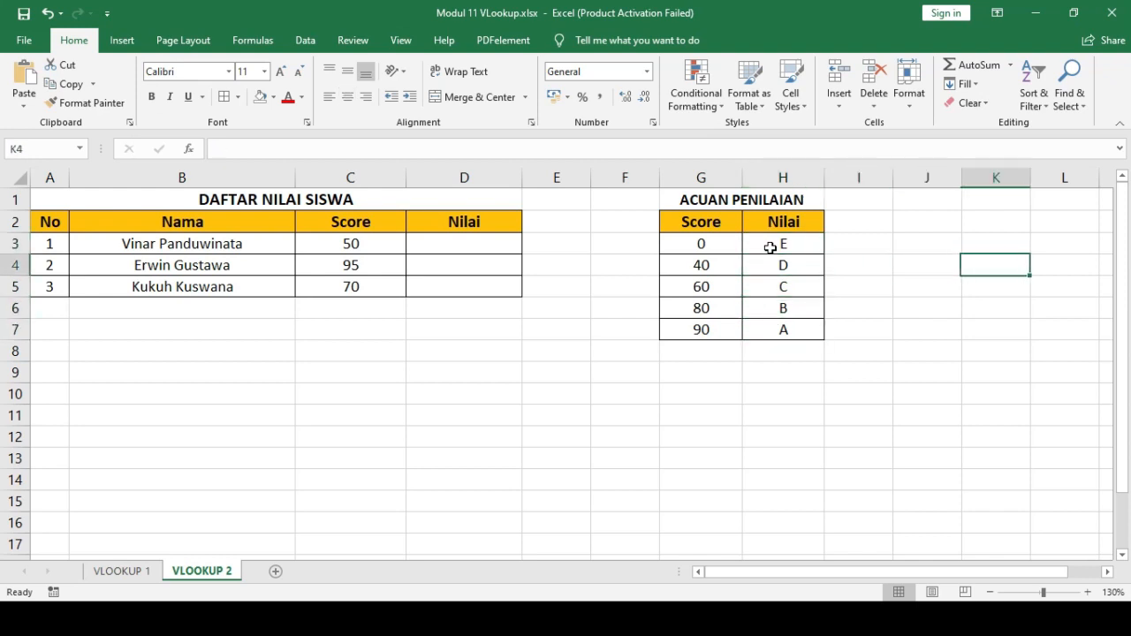
{"action": "key", "text": "Left"}
{"action": "key", "text": "Left"}
{"action": "key", "text": "Left"}
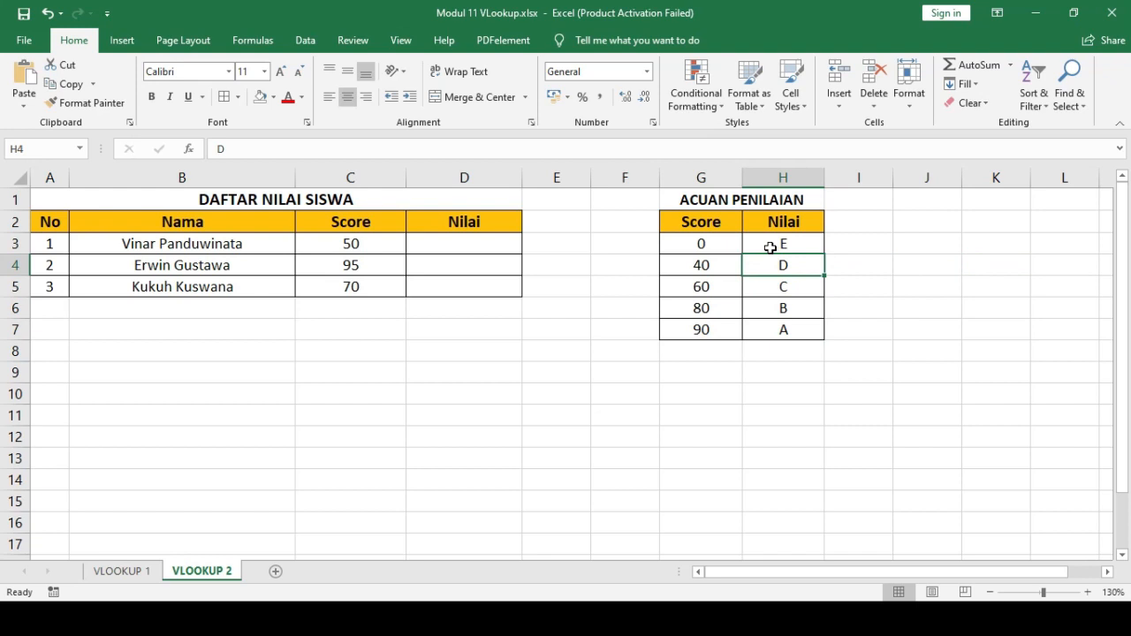
{"action": "key", "text": "Up"}
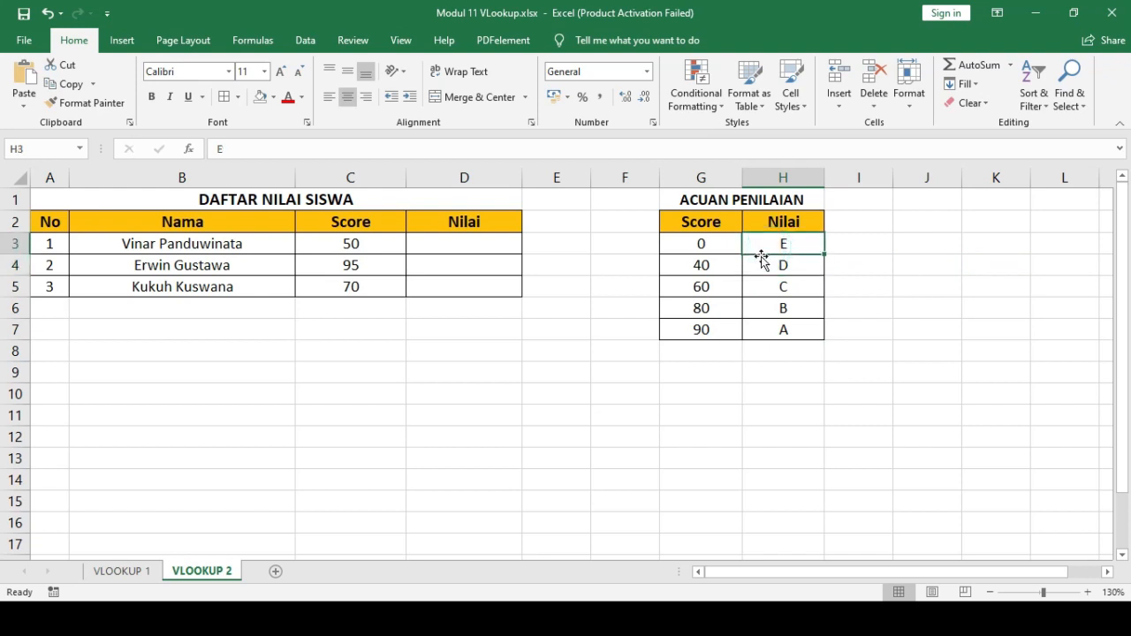
- Start a VLOOKUP formula in D3 with C3 as the lookup value and the absolute range $G$3:$H$7 as the table
{"action": "left_click", "coordinate": [480, 248]}
{"action": "type", "text": "="}
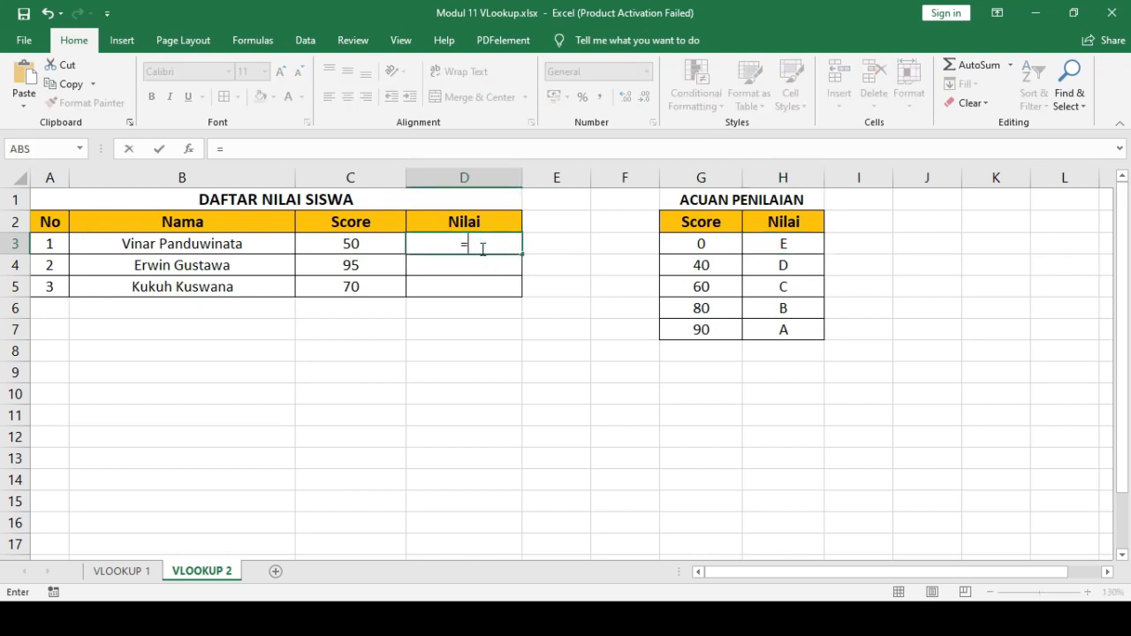
{"action": "type", "text": "VLOOK"}
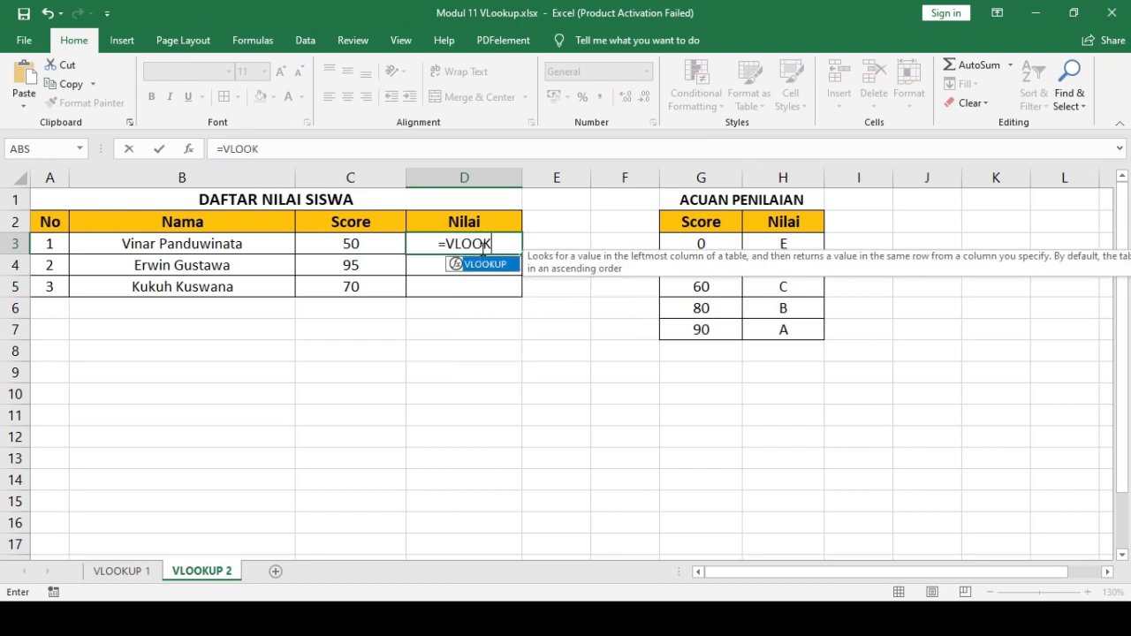
{"action": "type", "text": "UP("}
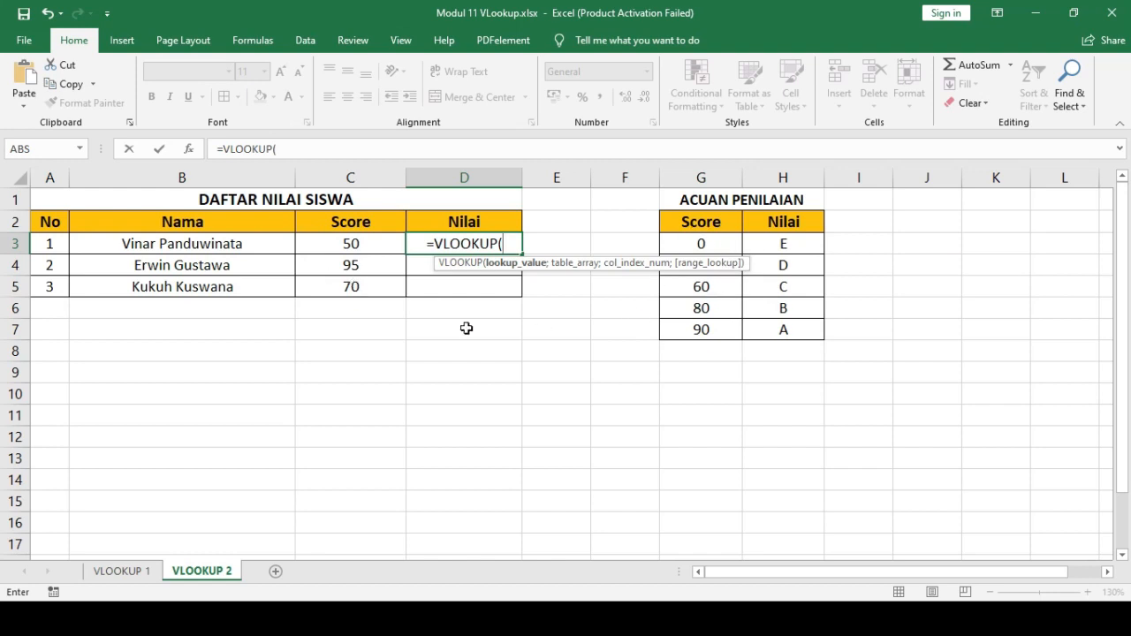
{"action": "left_click", "coordinate": [367, 246]}
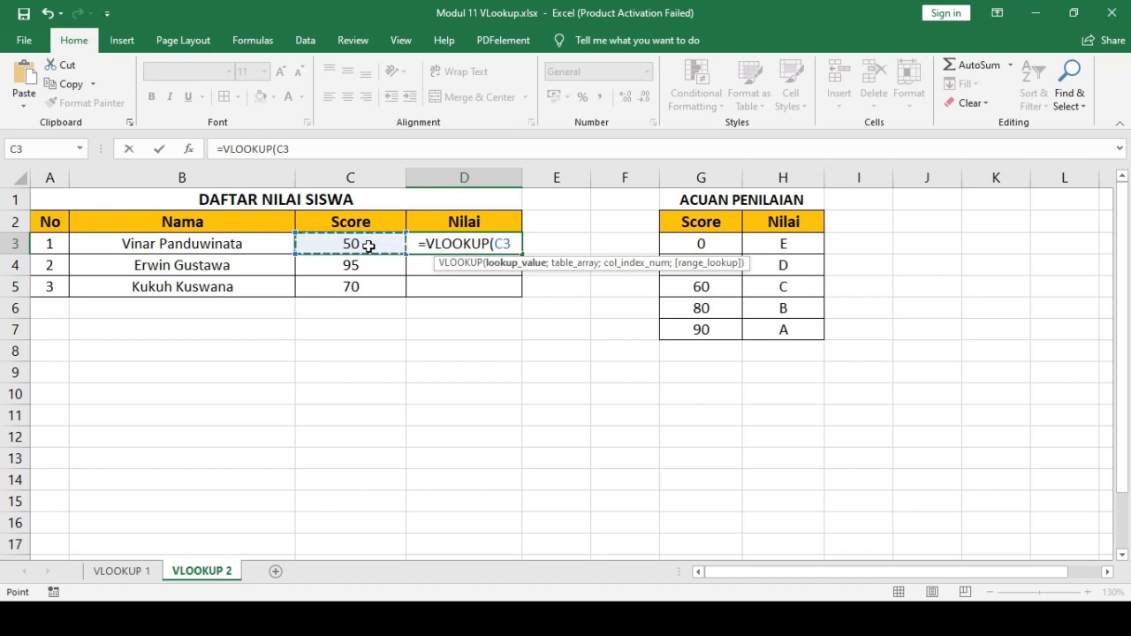
{"action": "type", "text": ";"}
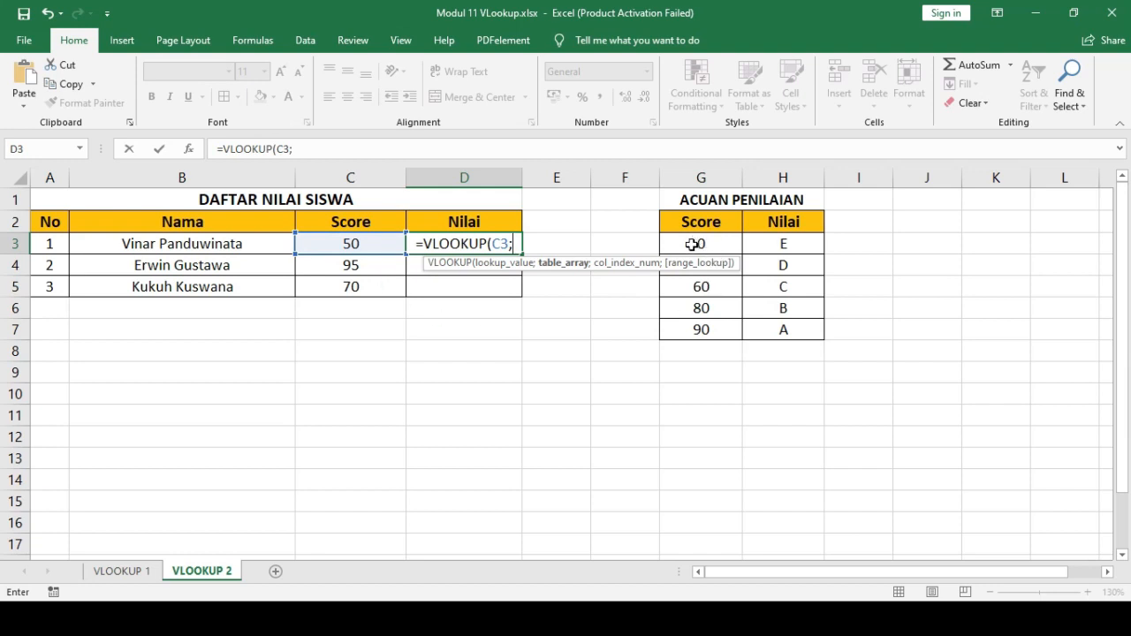
{"action": "left_click_drag", "start_coordinate": [692, 246], "coordinate": [789, 330]}
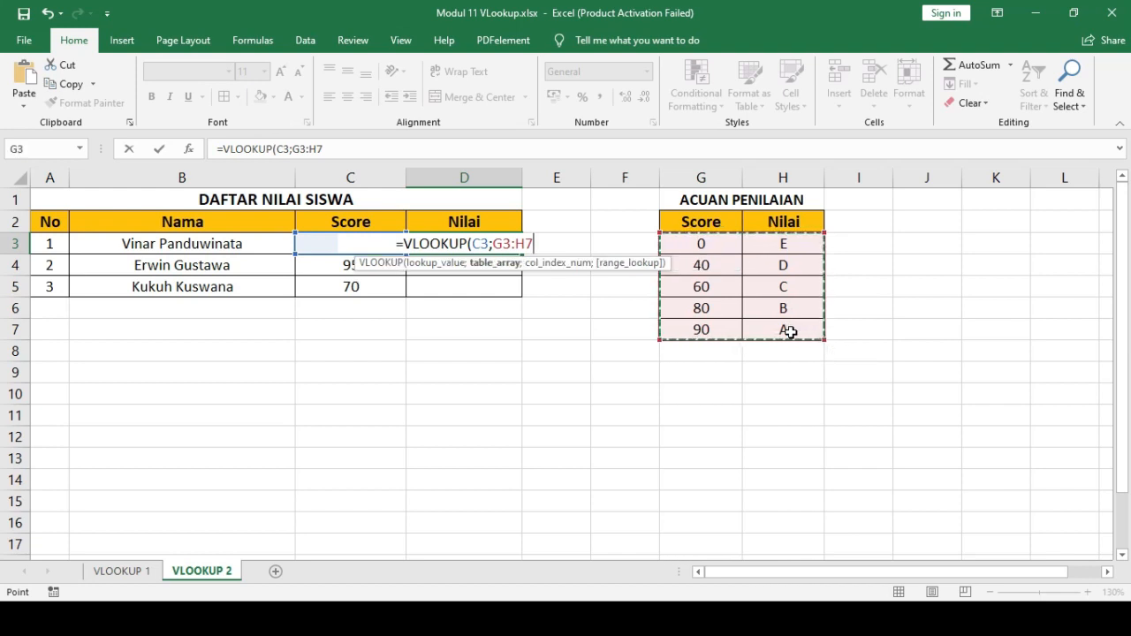
{"action": "key", "text": "F4"}
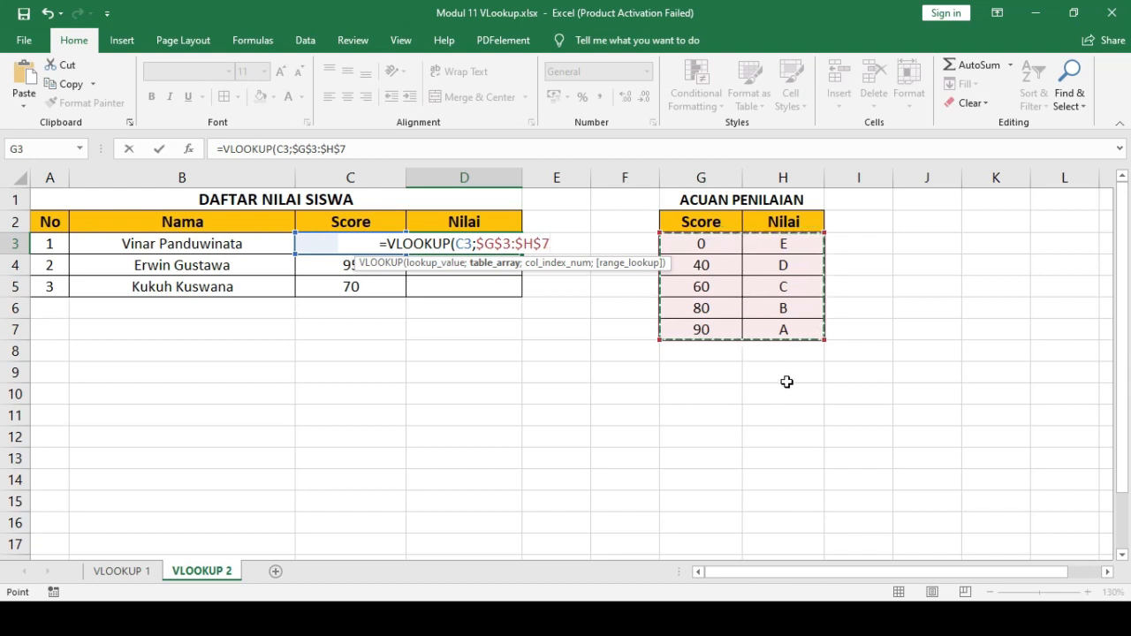
{"action": "type", "text": ";"}
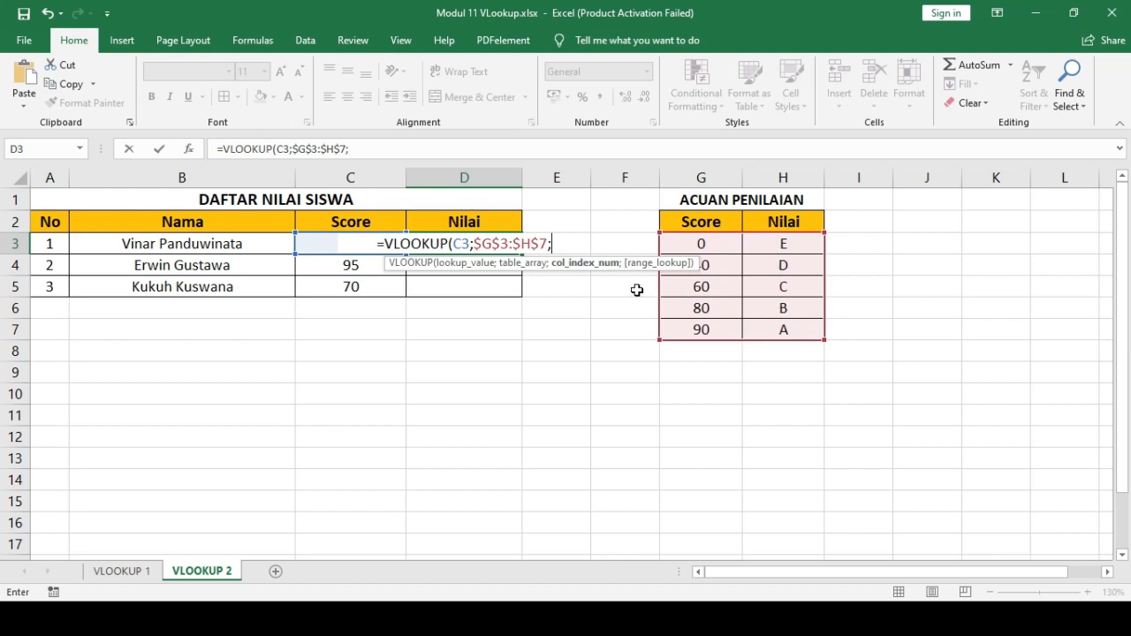
- Complete the D3 VLOOKUP with column index 2 and TRUE for an approximate match
{"action": "type", "text": "2;"}
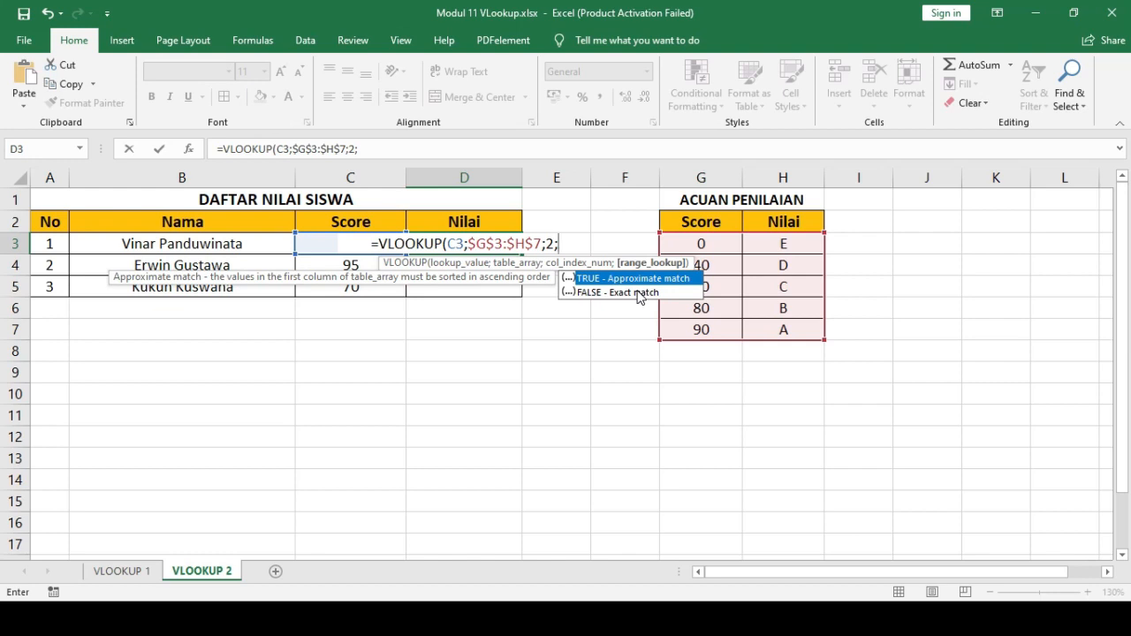
{"action": "type", "text": "TRUE"}
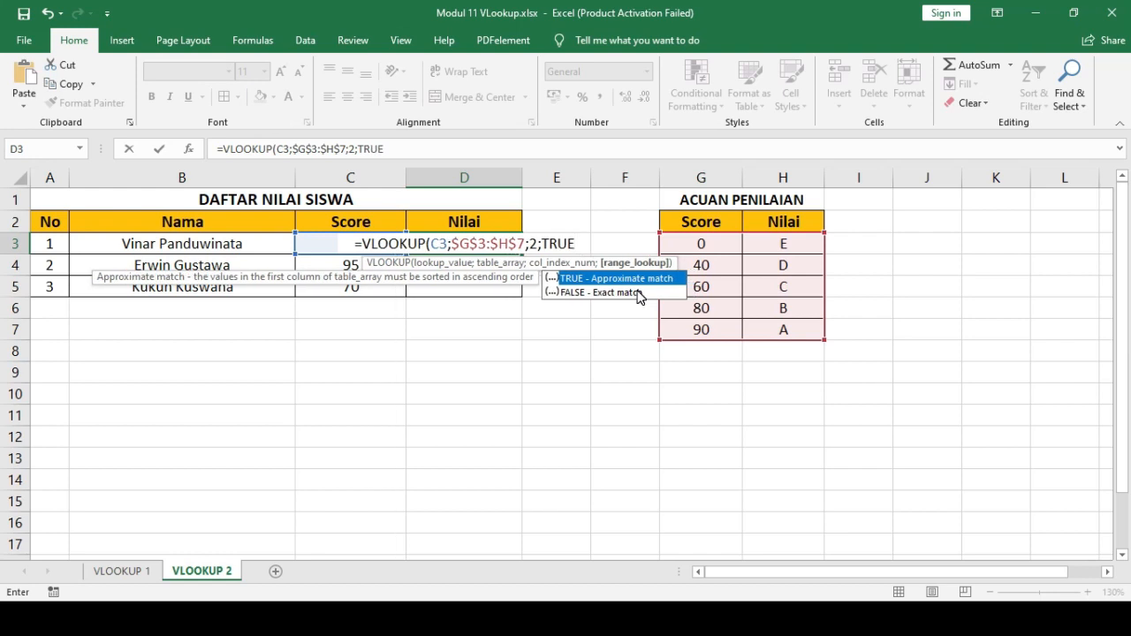
{"action": "type", "text": ")"}
{"action": "key", "text": "Return"}
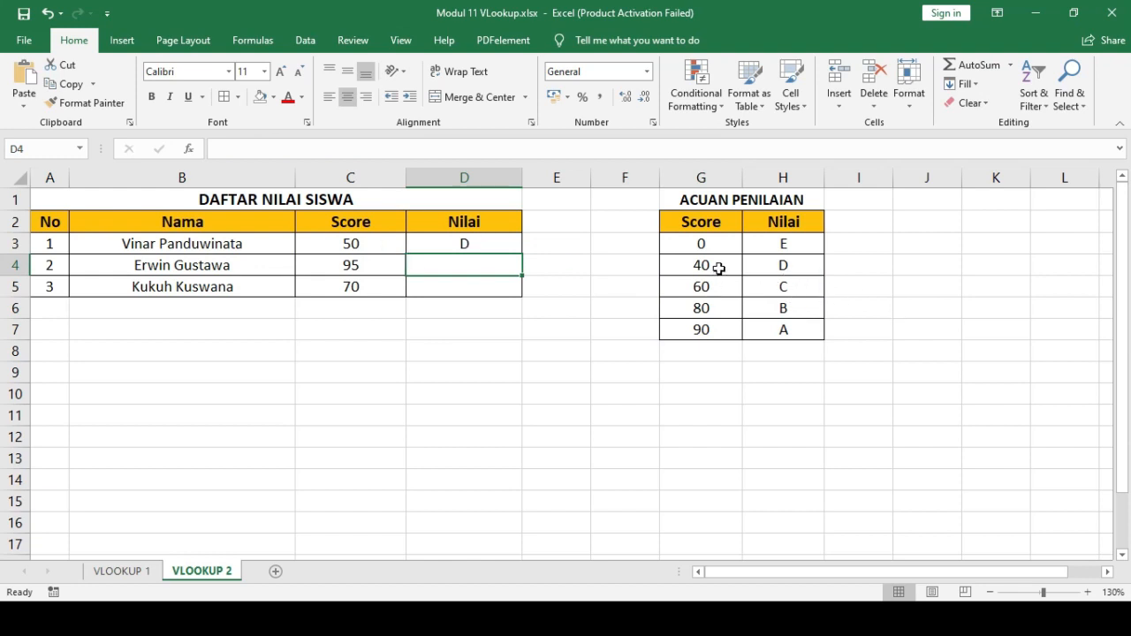
- Change the last argument of the D3 VLOOKUP formula to FALSE for an exact match
{"action": "left_click", "coordinate": [492, 246]}
{"action": "left_click", "coordinate": [382, 150]}
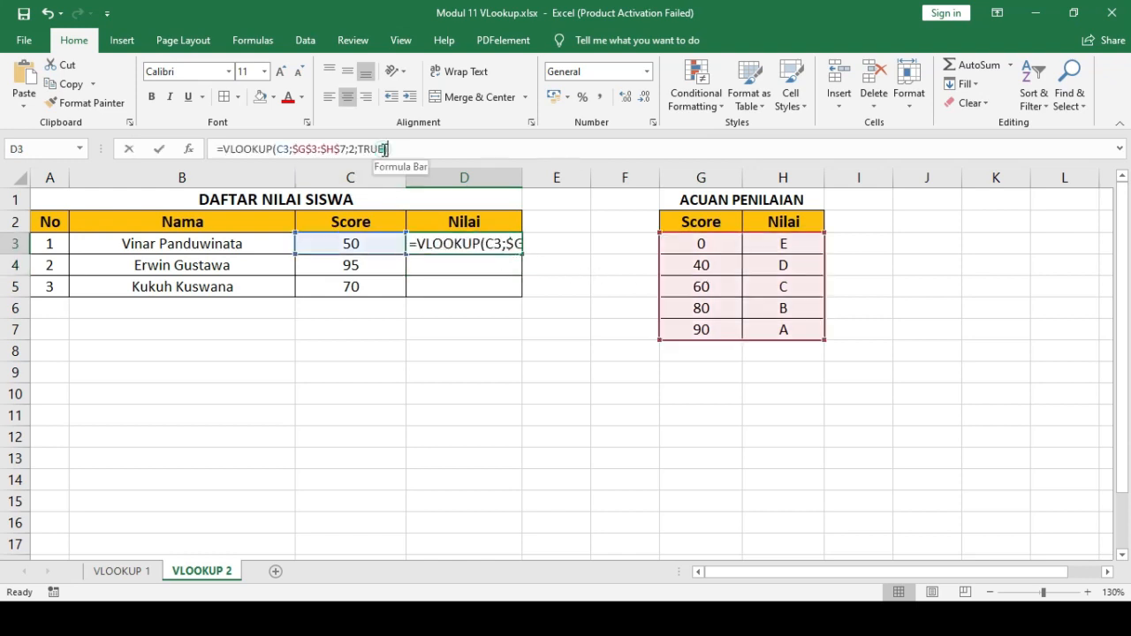
{"action": "left_click", "coordinate": [381, 149]}
{"action": "key", "text": "BackSpace"}
{"action": "key", "text": "BackSpace"}
{"action": "key", "text": "BackSpace"}
{"action": "key", "text": "BackSpace"}
{"action": "type", "text": "FALSE"}
{"action": "key", "text": "Return"}
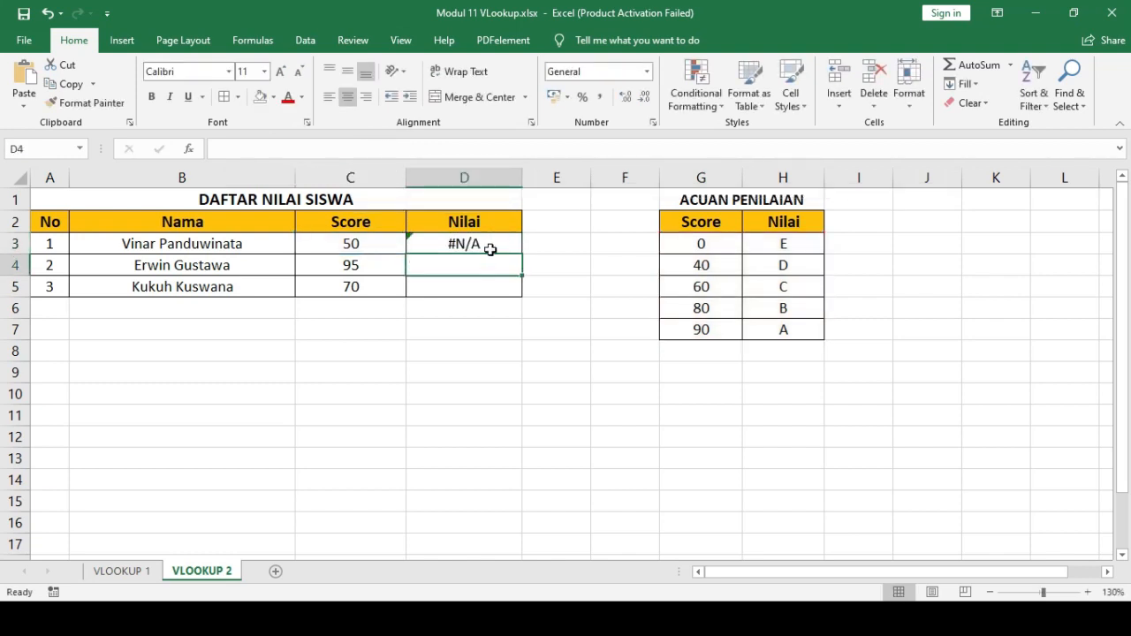
- Set the last argument of the D3 VLOOKUP formula back to TRUE
{"action": "left_click", "coordinate": [490, 249]}
{"action": "left_click", "coordinate": [390, 149]}
{"action": "key", "text": "BackSpace"}
{"action": "key", "text": "BackSpace"}
{"action": "key", "text": "BackSpace"}
{"action": "key", "text": "BackSpace"}
{"action": "key", "text": "BackSpace"}
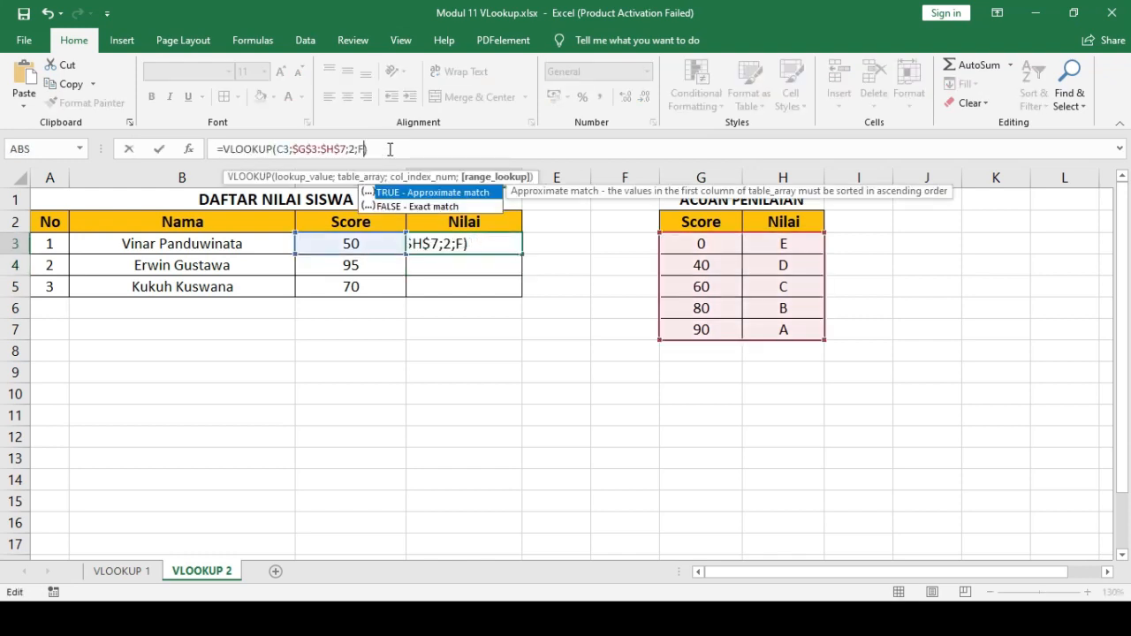
{"action": "type", "text": "TRUE"}
{"action": "key", "text": "Return"}
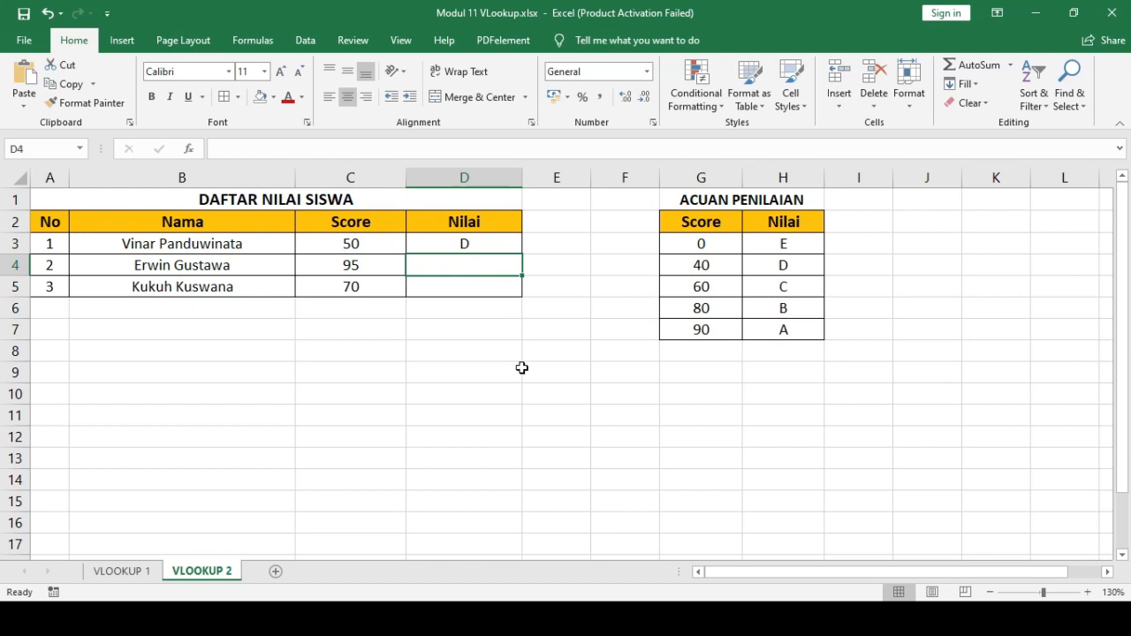
- Fill the Nilai formula from D3 down to D5
{"action": "left_click", "coordinate": [478, 247]}
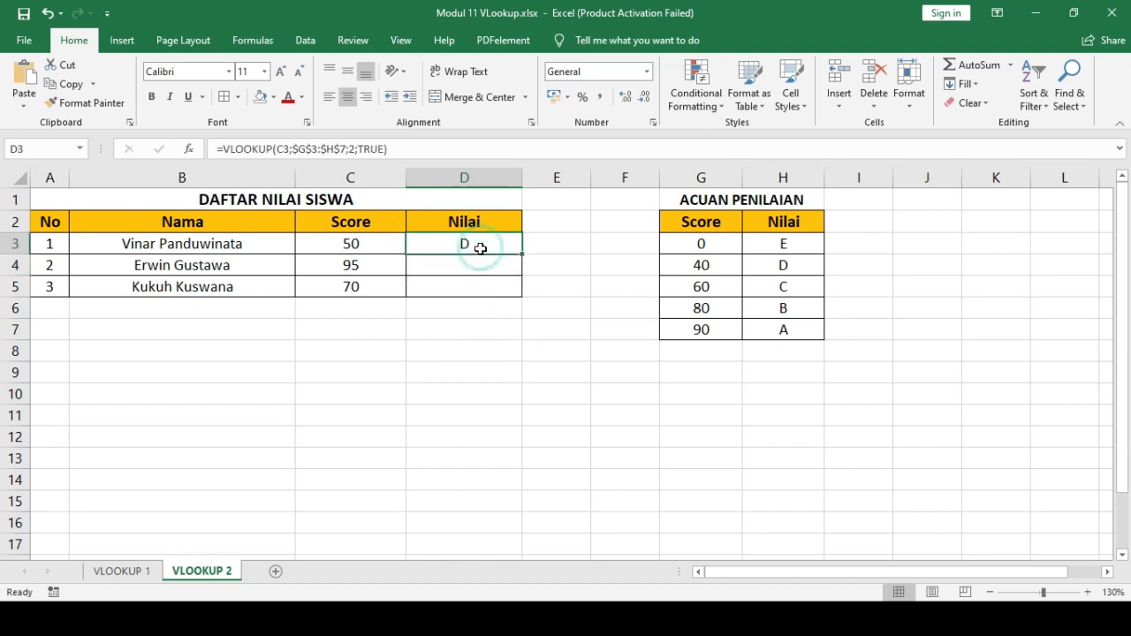
{"action": "left_click_drag", "start_coordinate": [525, 252], "coordinate": [525, 298]}
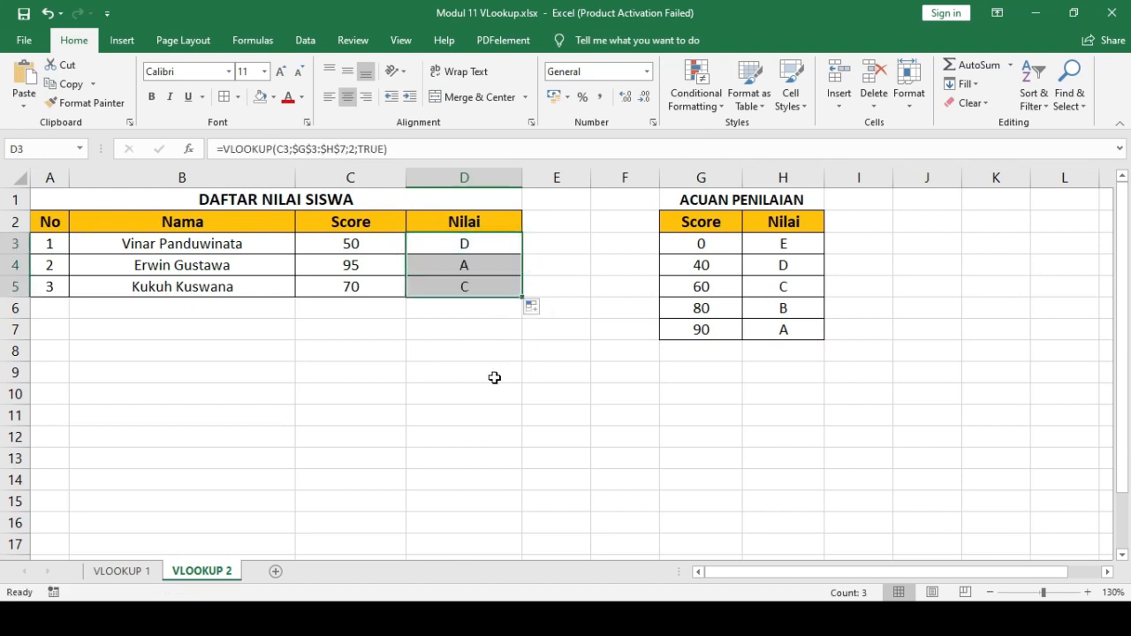
{"action": "left_click", "coordinate": [494, 377]}
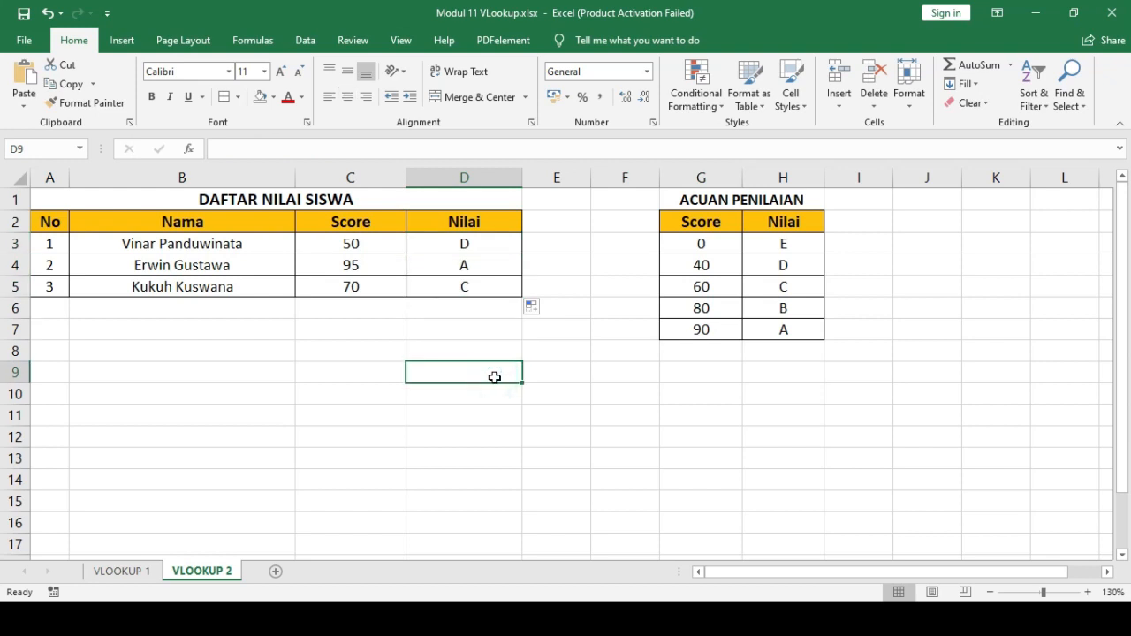